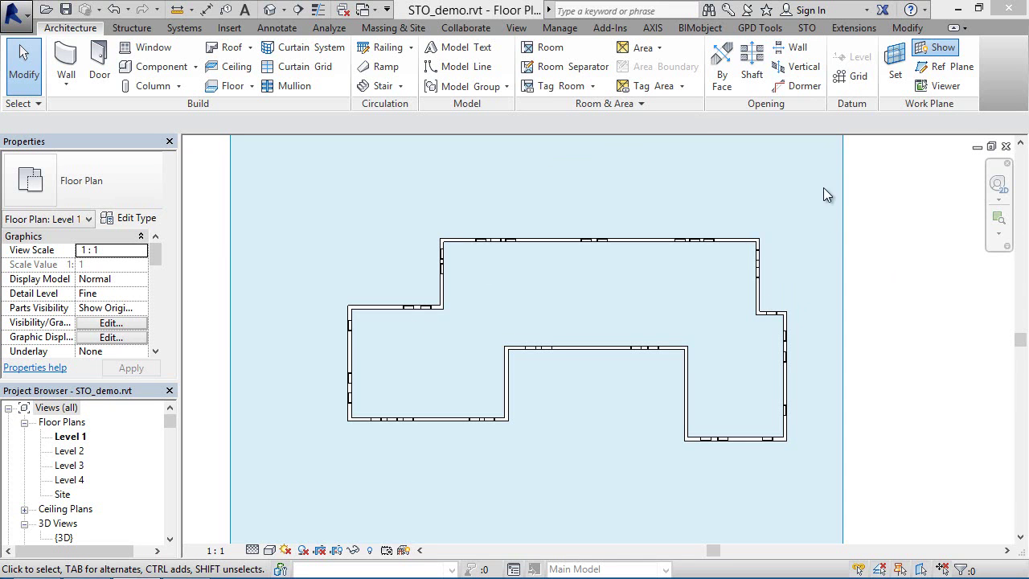
- Switch to the browser on bimobject.com and view the StoVentec Aluminium frame product page with its links
left_click(808, 28)
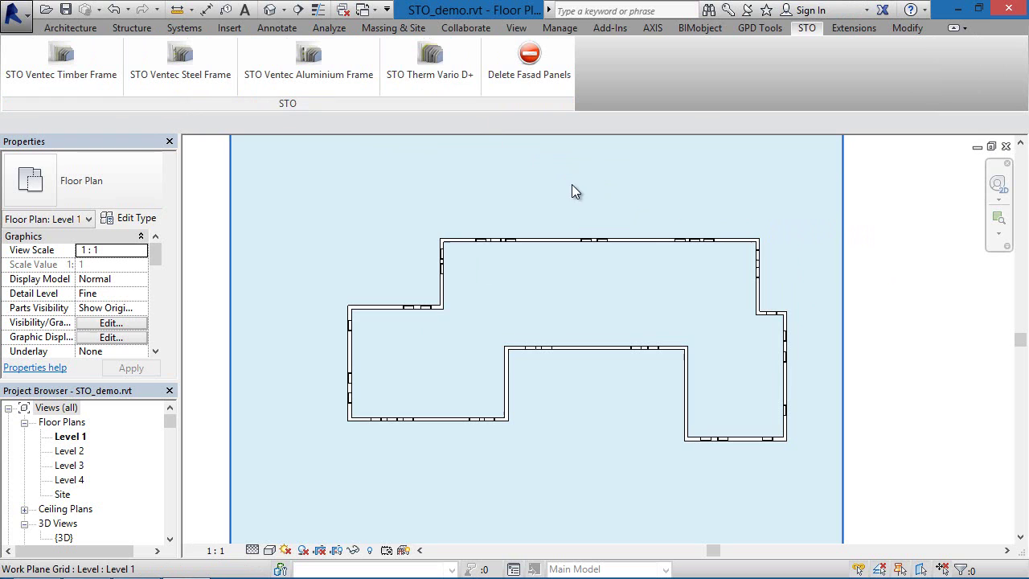
key("alt+Tab")
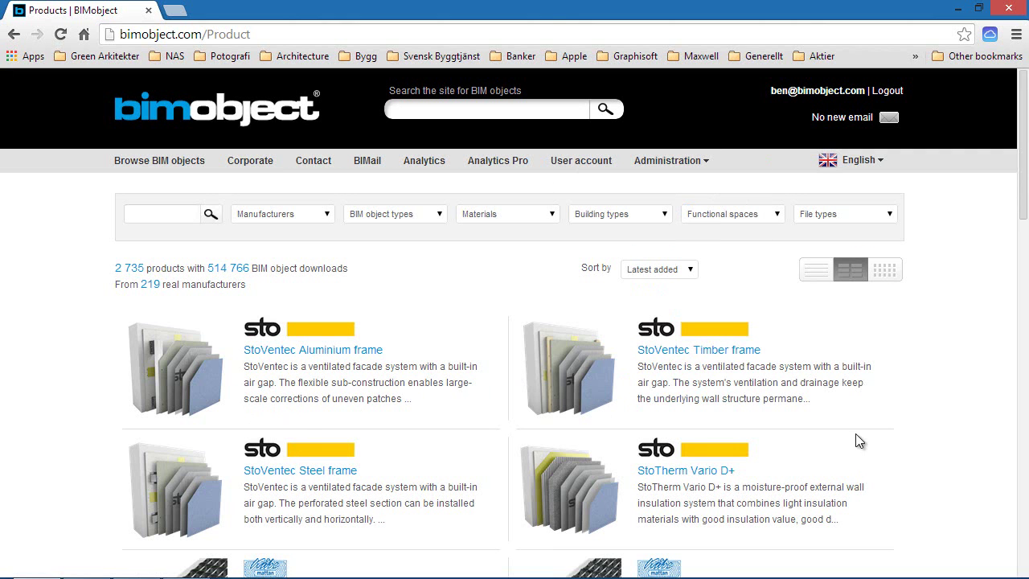
left_click(347, 348)
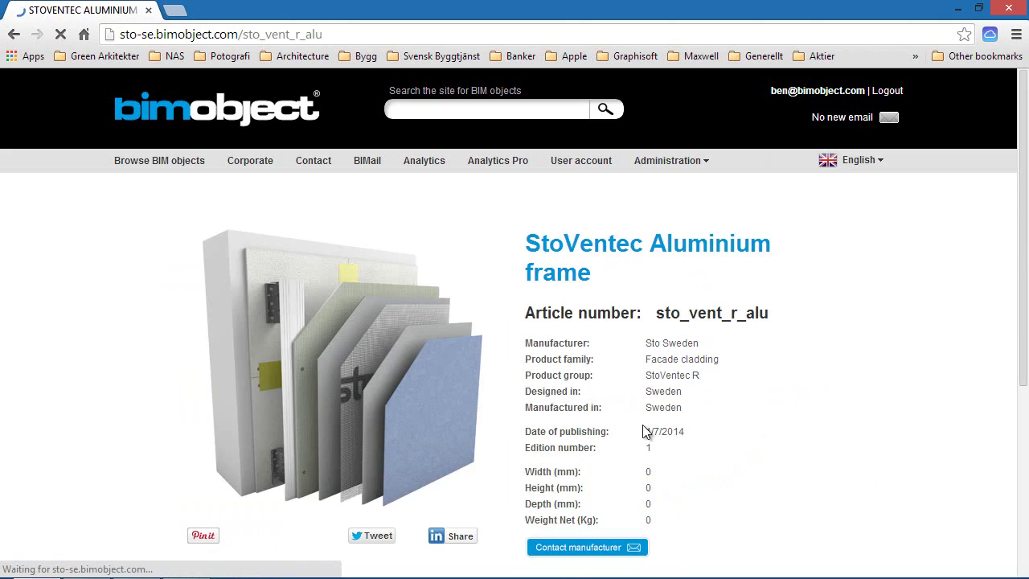
scroll(427, 398, "down", 3)
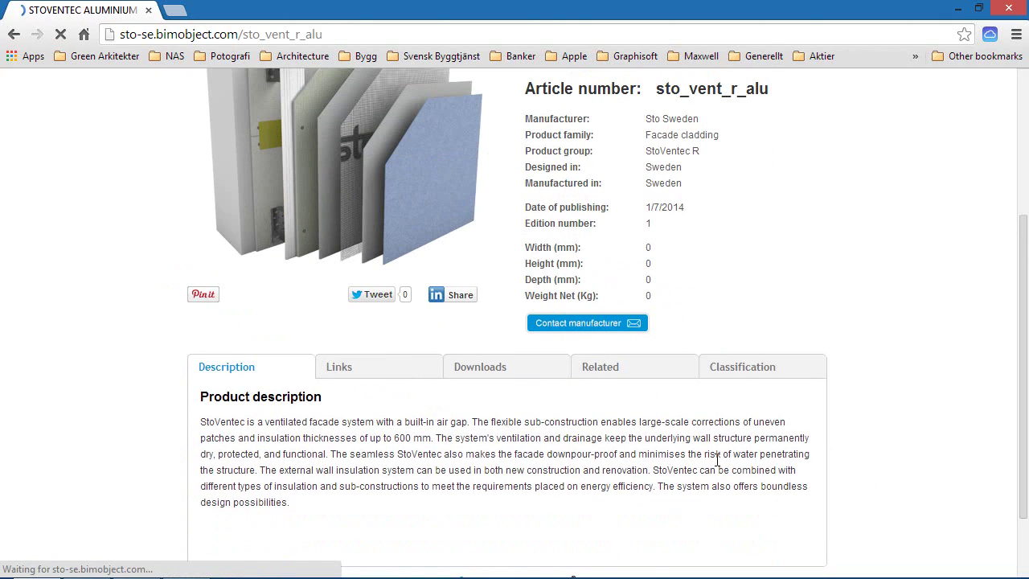
left_click(372, 368)
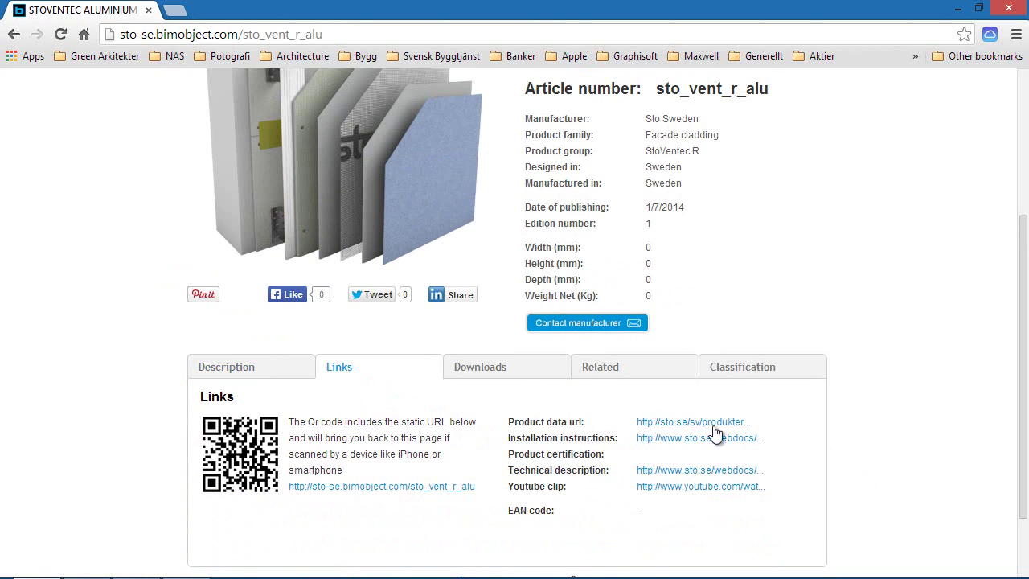
- Examine the files offered for download for the product, including the Revit file and the installation file (EXE)
left_click(474, 374)
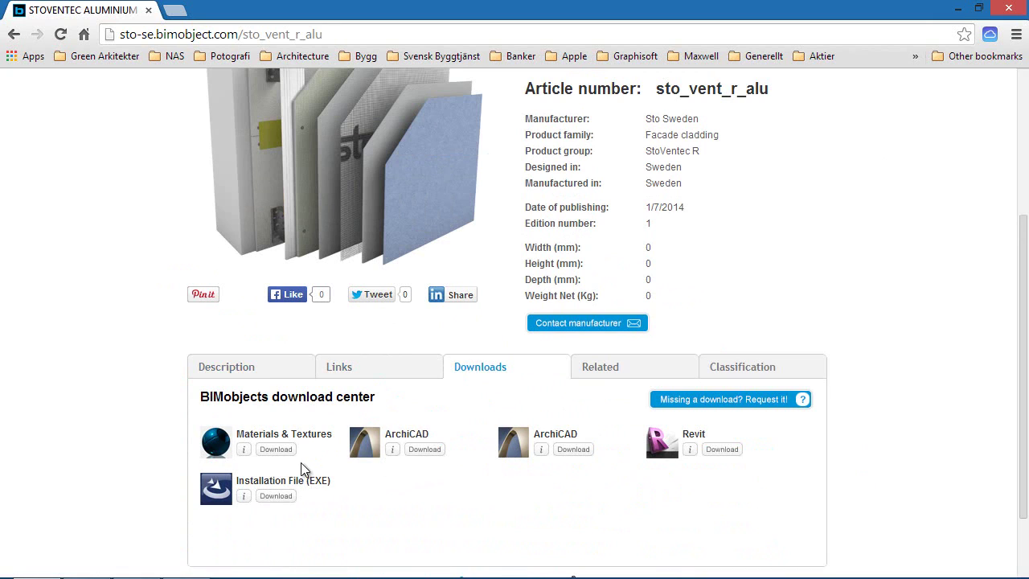
scroll(482, 498, "down", 1)
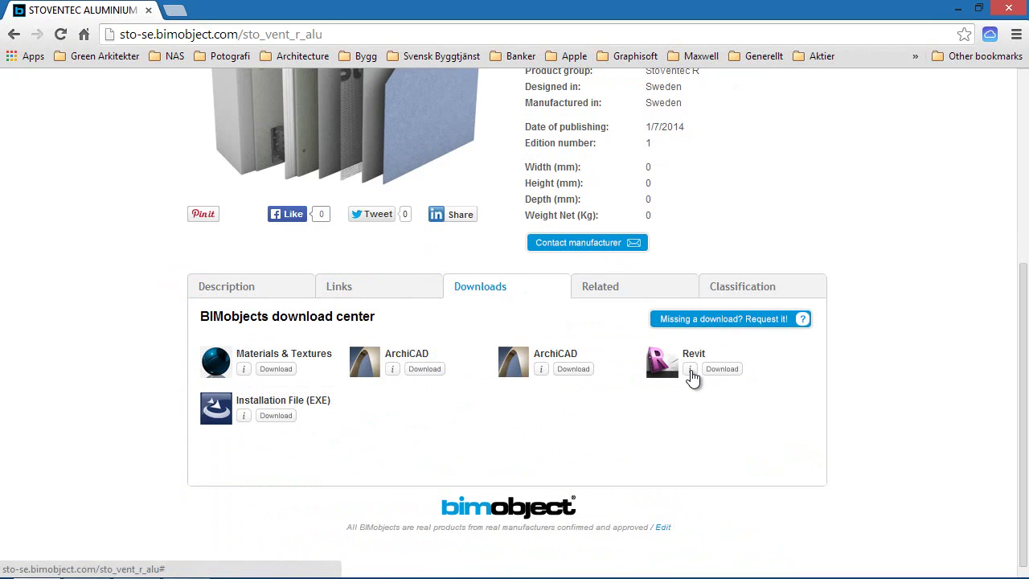
mouse_move(690, 374)
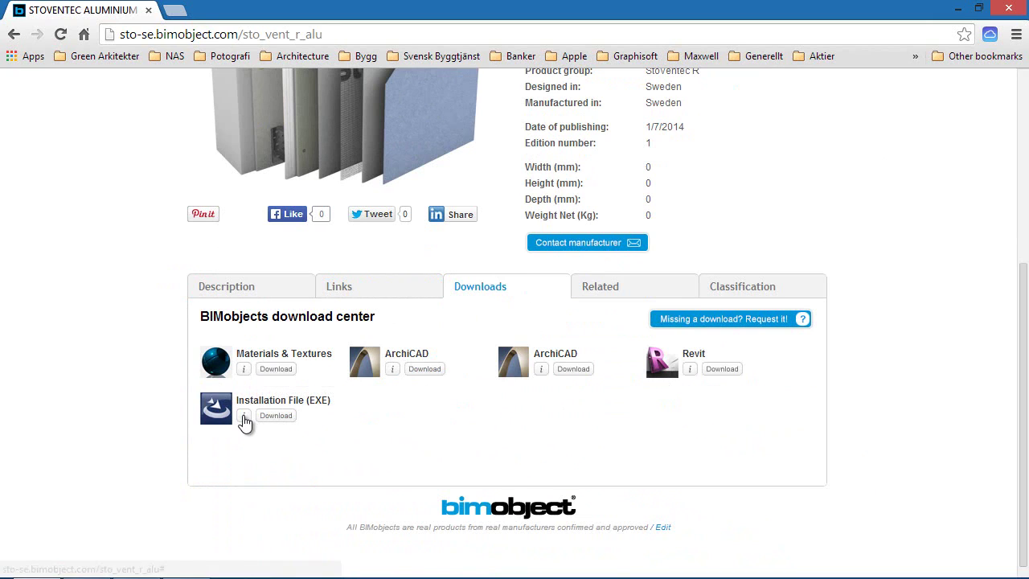
mouse_move(243, 421)
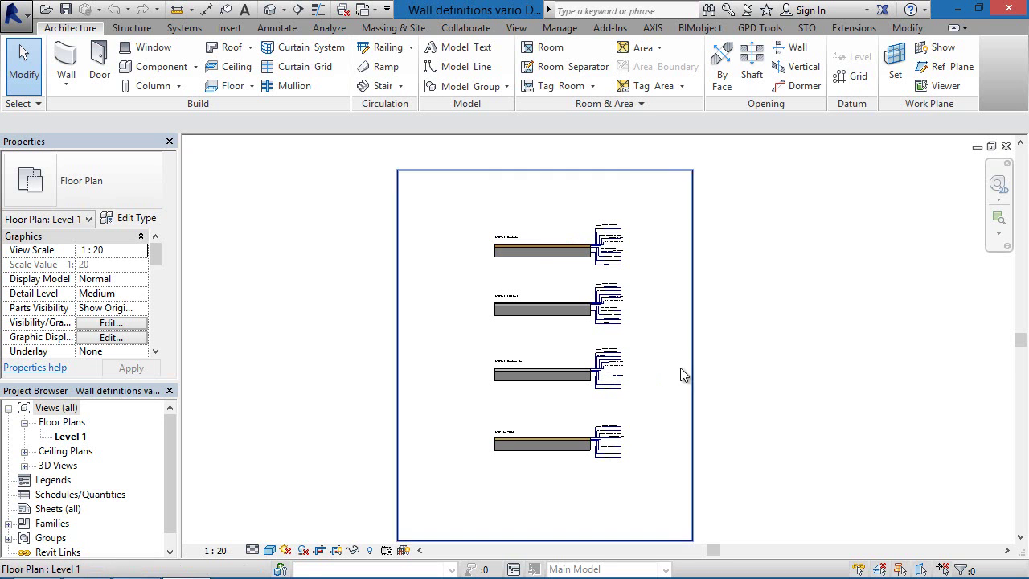
- Switch to the wall definitions project in Revit and examine the layer build-ups and annotations of the STO wall types
scroll(557, 230, "up", 5)
scroll(309, 314, "up", 3)
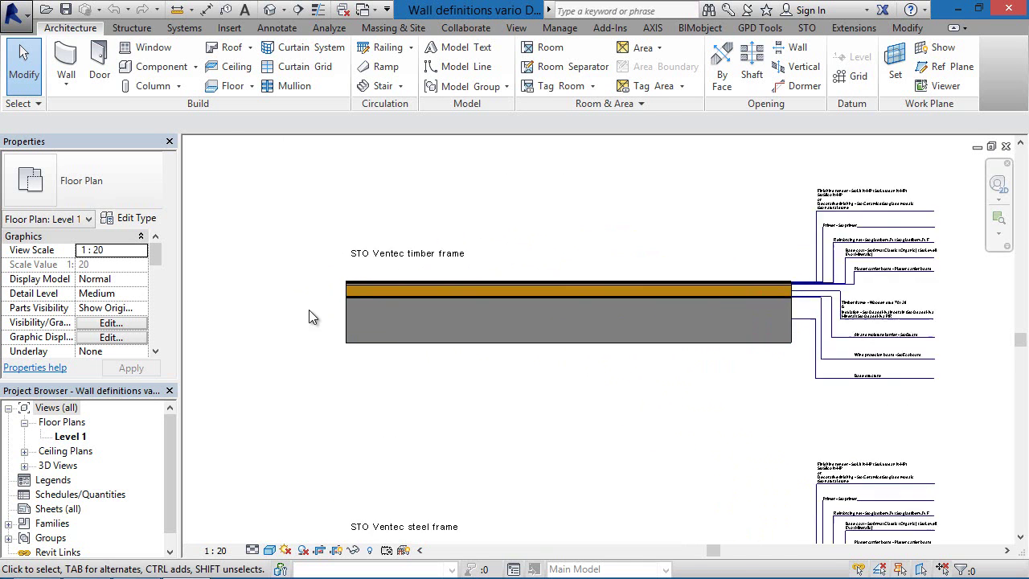
left_click(483, 230)
scroll(572, 258, "down", 4)
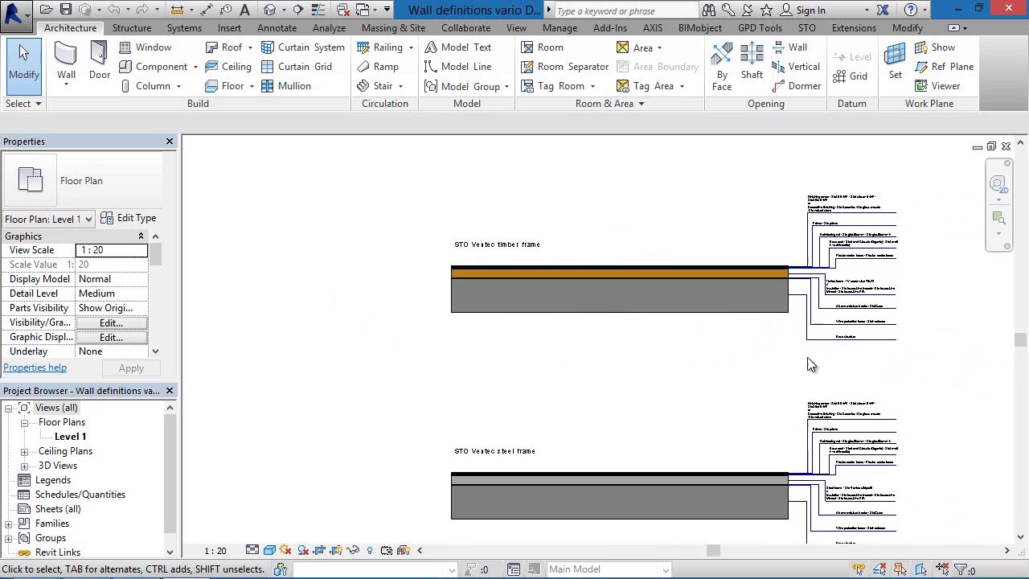
scroll(802, 391, "down", 3)
middle_click_drag(798, 392, 718, 321)
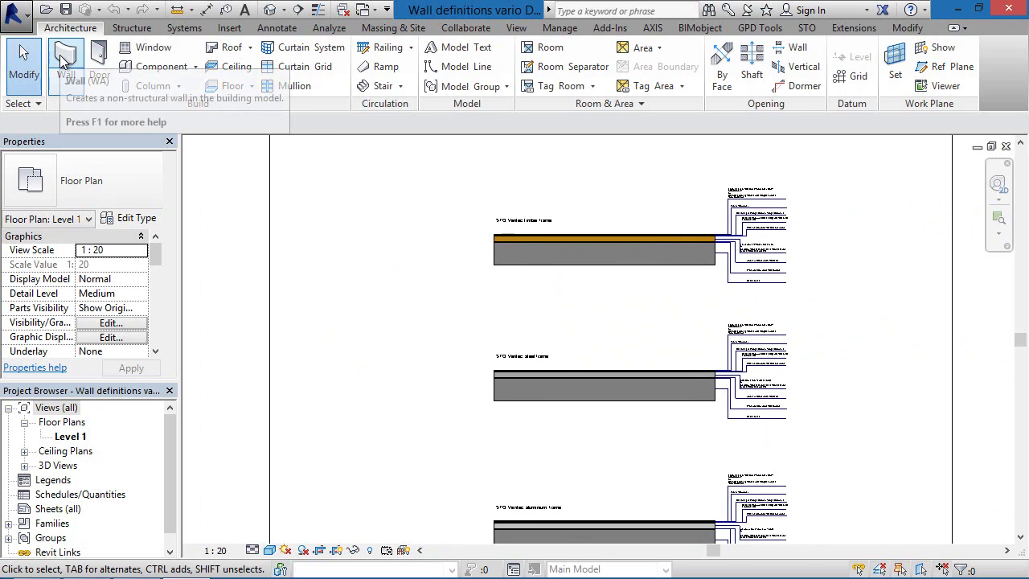
left_click(67, 50)
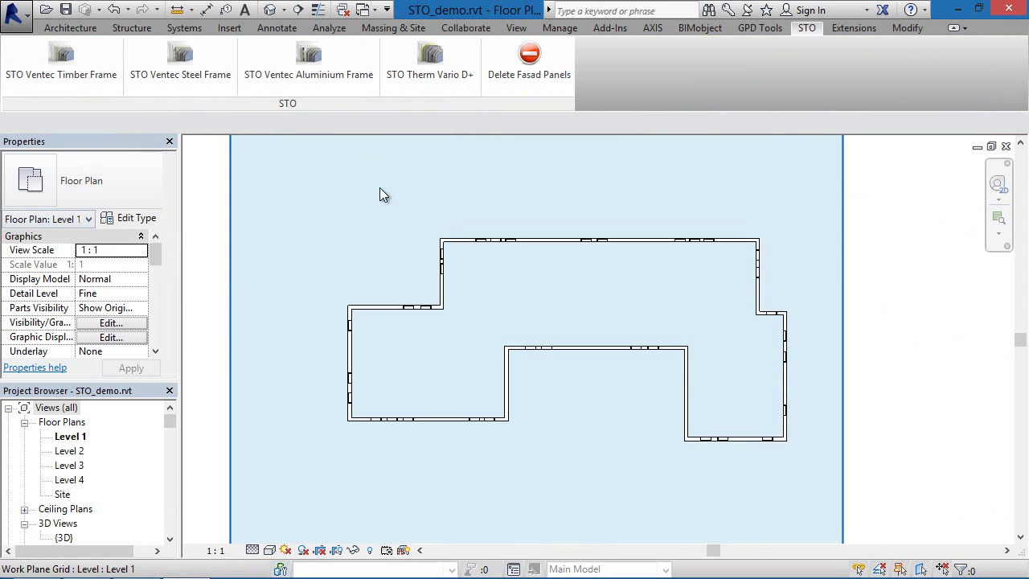
- Transfer only the Wall Types project standards from the wall definitions project into STO_demo, adding new types only
left_click(563, 27)
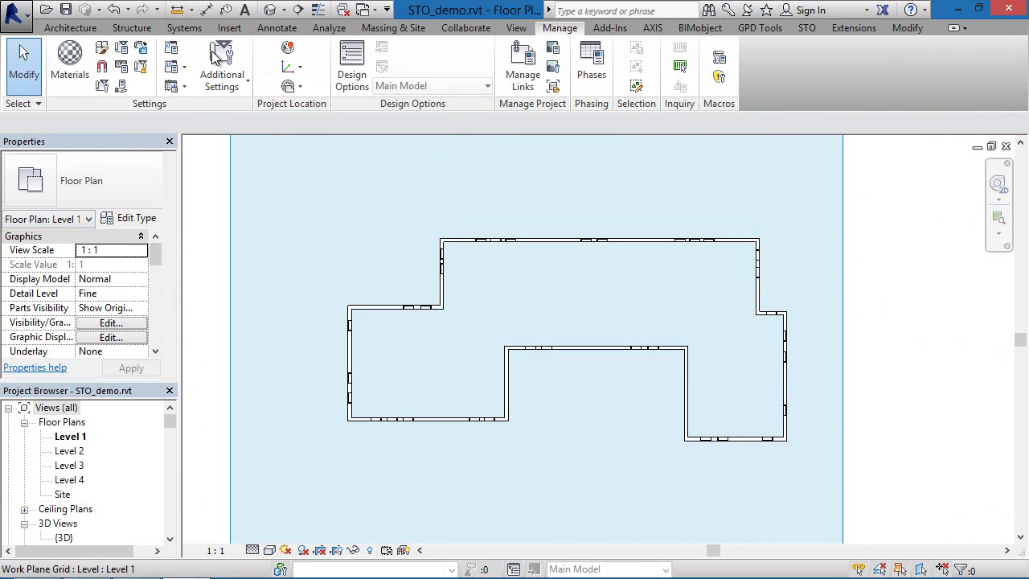
left_click(151, 50)
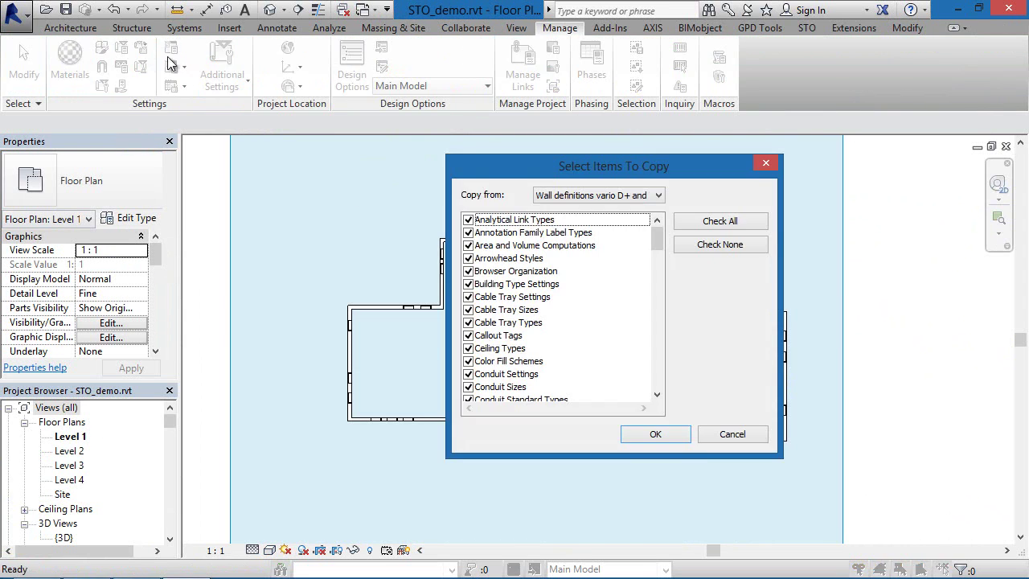
left_click(587, 196)
left_click(723, 249)
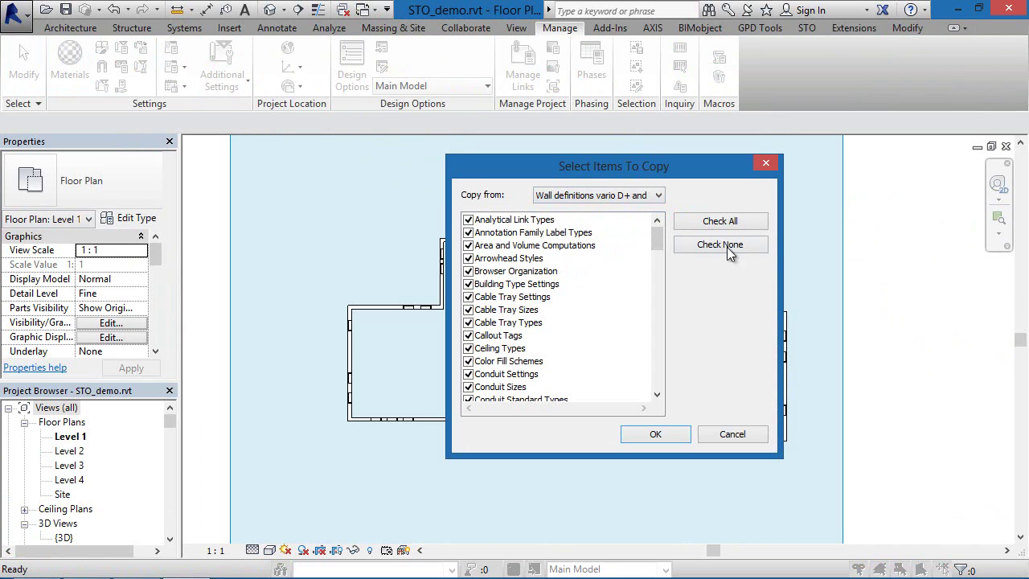
left_click(719, 244)
left_click_drag(657, 239, 653, 376)
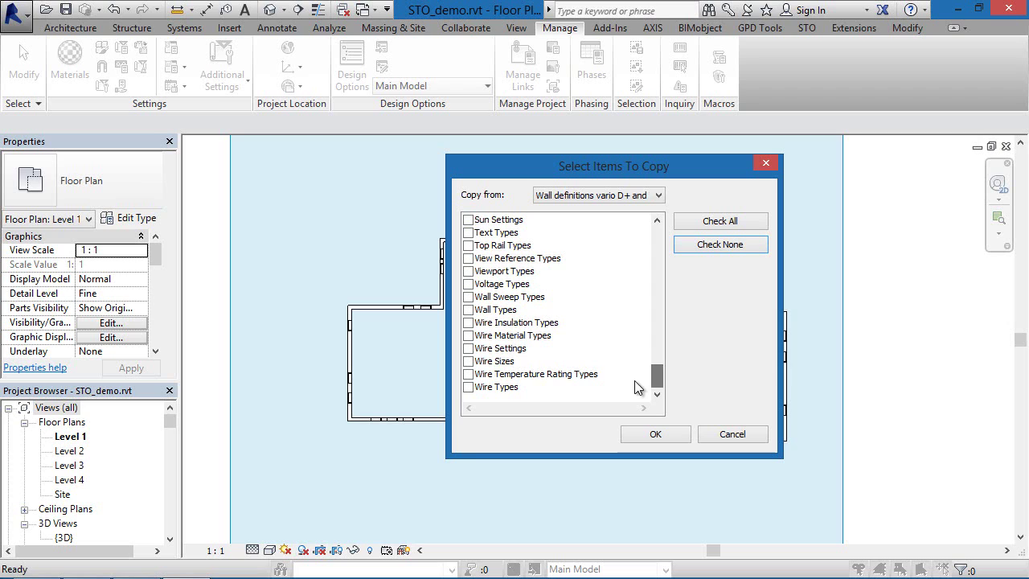
left_click(468, 310)
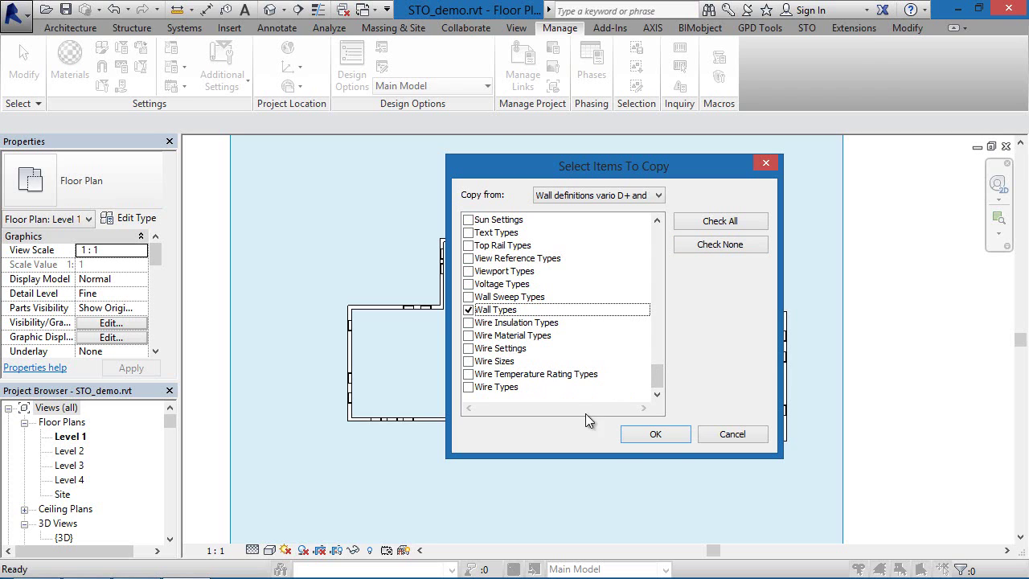
left_click(651, 433)
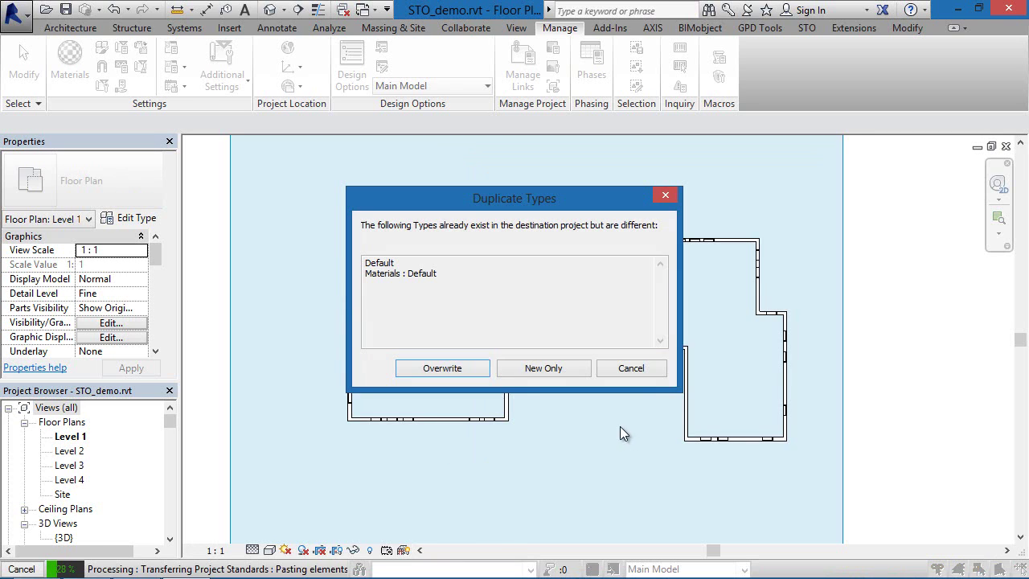
left_click(517, 365)
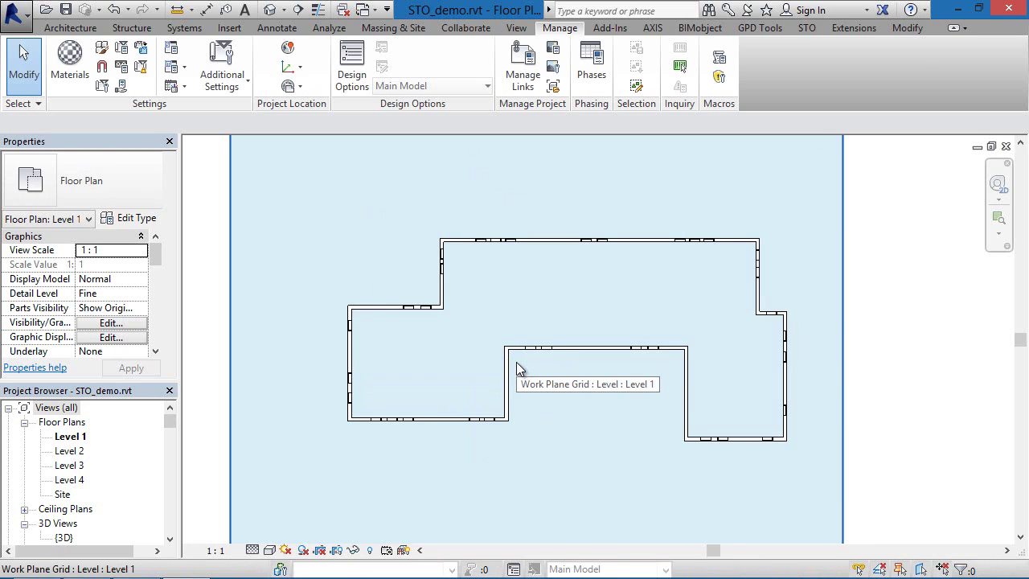
- Check the wall type list for the STO Therm Vario D+ and STO Ventec types without placing a wall
left_click(63, 29)
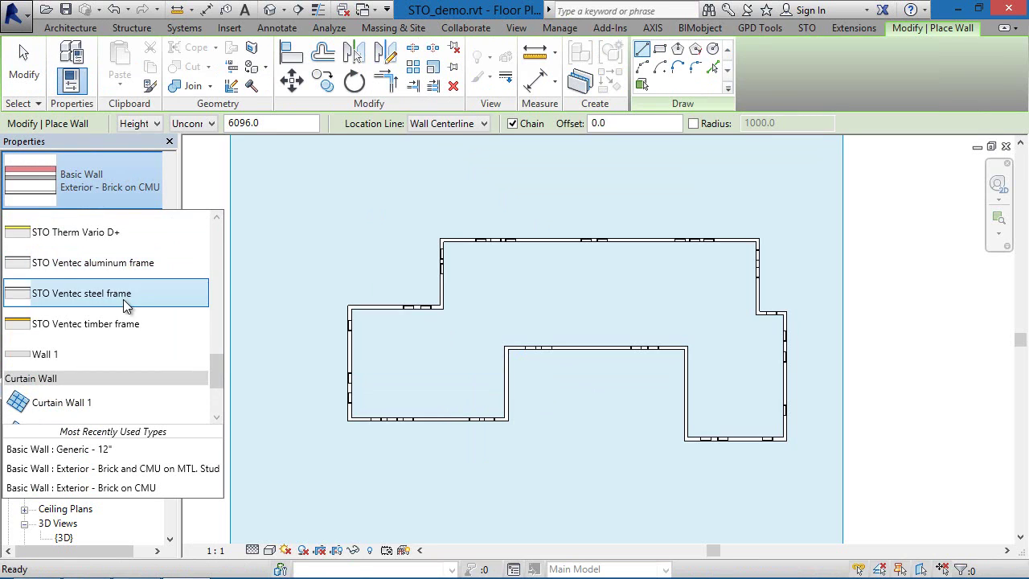
mouse_move(132, 326)
key("Escape")
key("Escape")
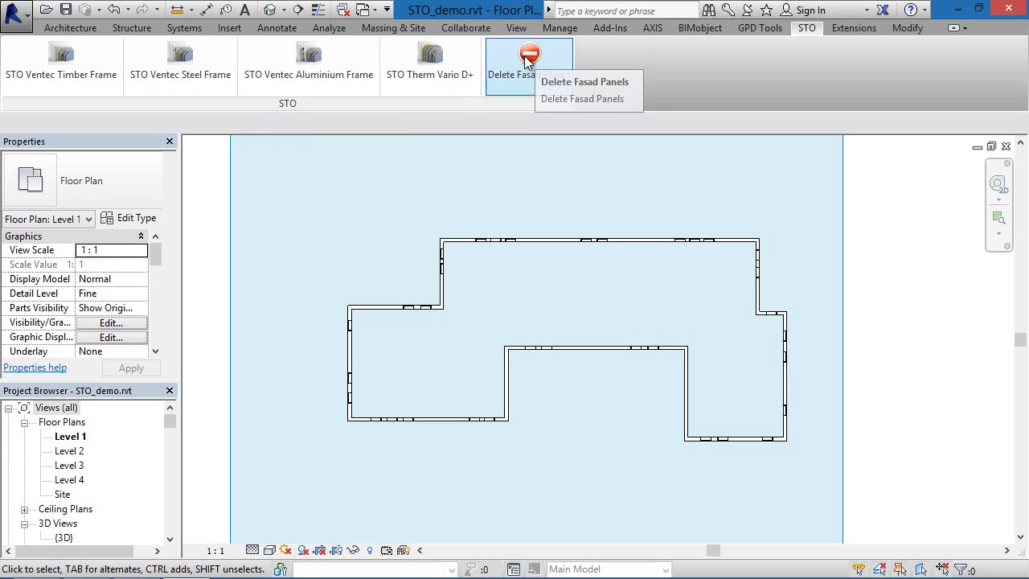
- Switch to the 3D view of the building and bring up the STO Ventec Aluminium Frame settings
left_click(271, 10)
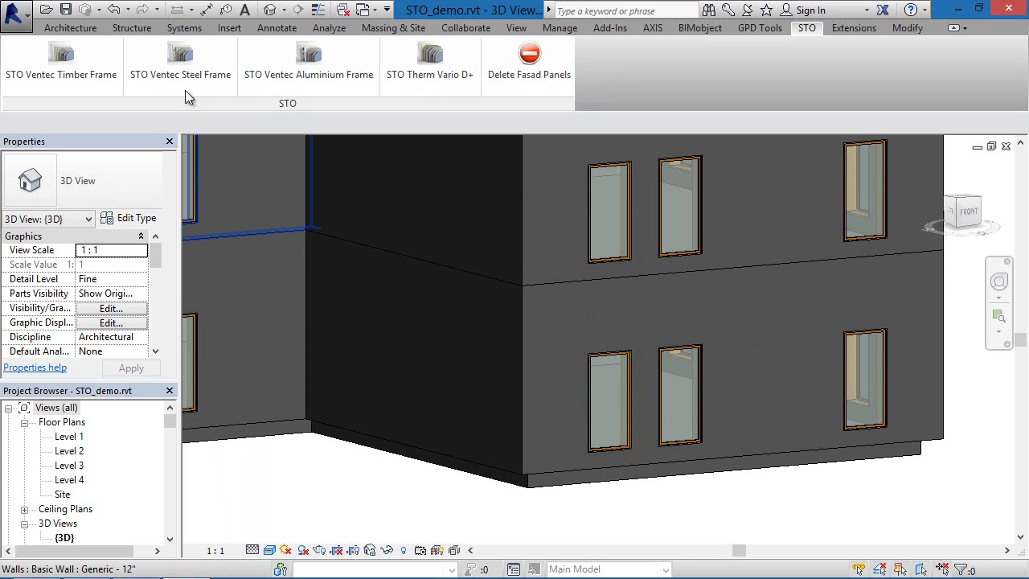
left_click(312, 72)
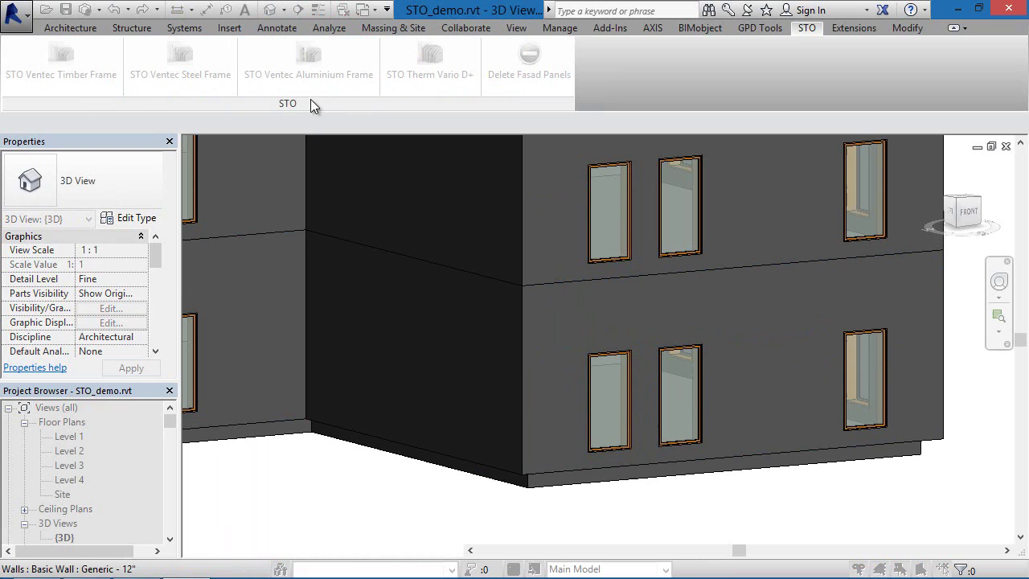
left_click(399, 343)
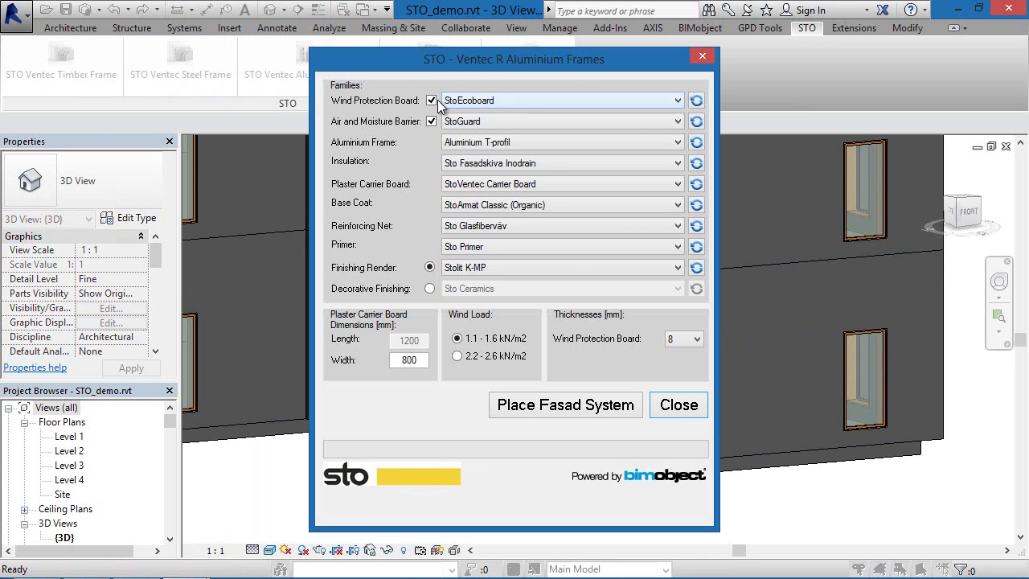
- Try excluding the wind protection board and the air and moisture barrier, then include both again with StoEcoboard and StoGuard
left_click(515, 100)
left_click(515, 114)
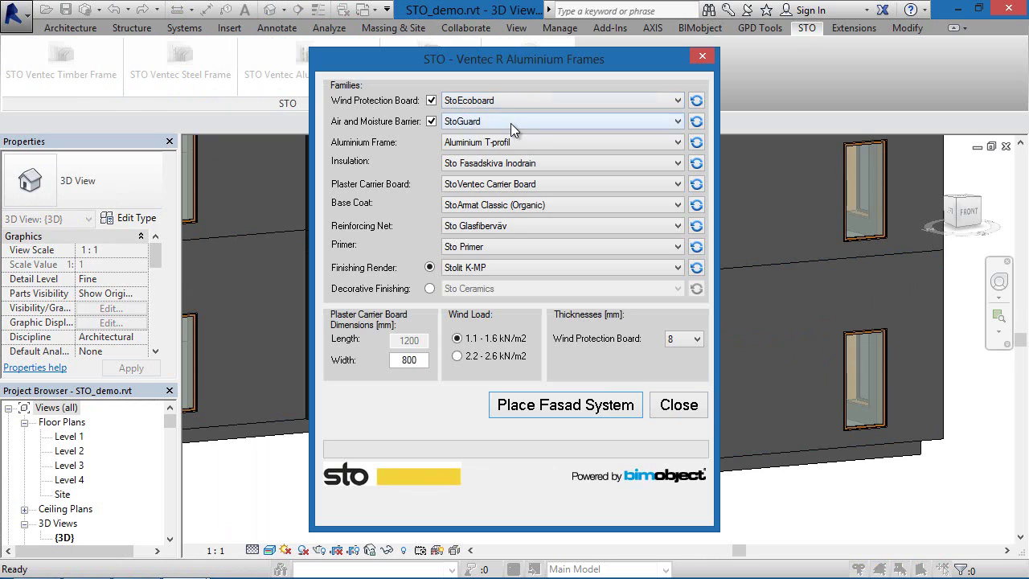
left_click(431, 121)
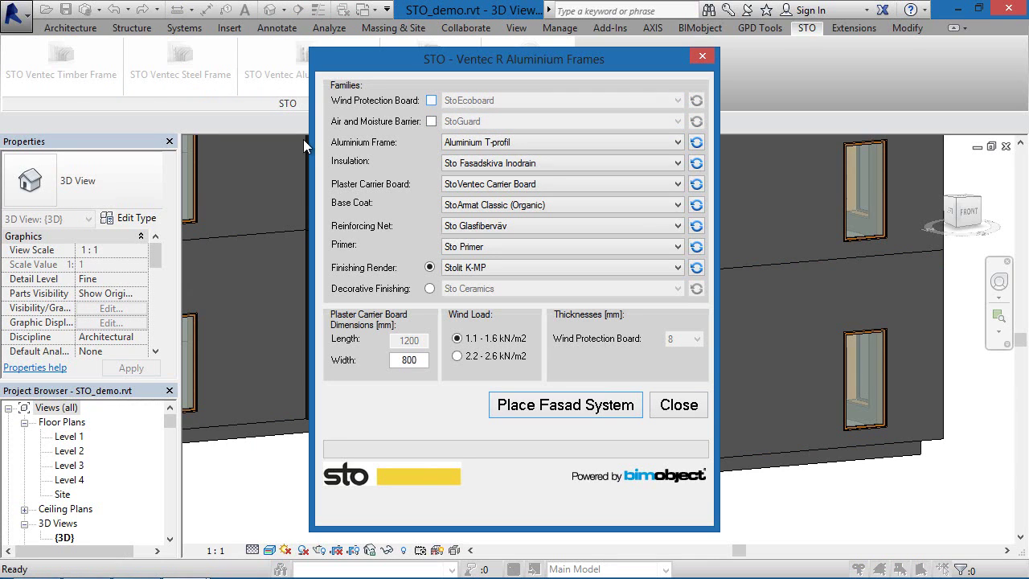
left_click(432, 100)
left_click(431, 122)
left_click(430, 122)
- Review the aluminium frame, insulation and plaster carrier board options, keeping Aluminium T-profil, Sto Fasadskiva Inodrain and StoVentec Carrier Board
left_click(514, 143)
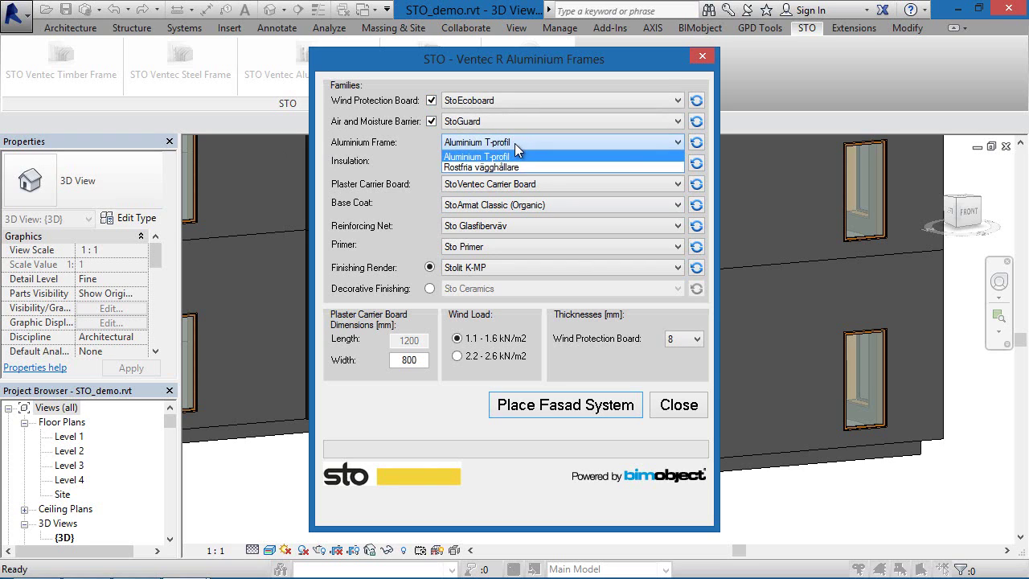
left_click(474, 153)
left_click(510, 164)
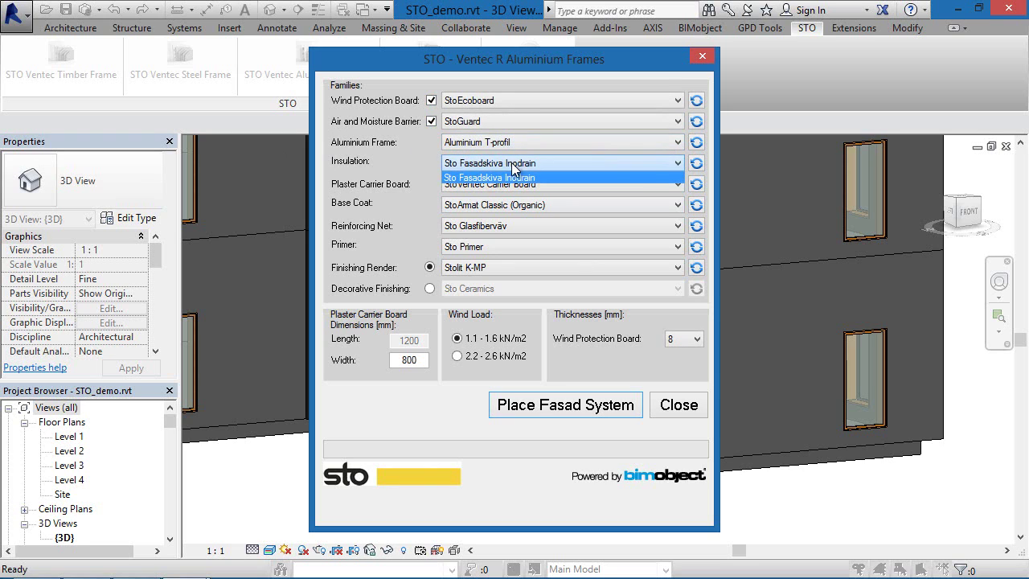
left_click(447, 178)
left_click(561, 182)
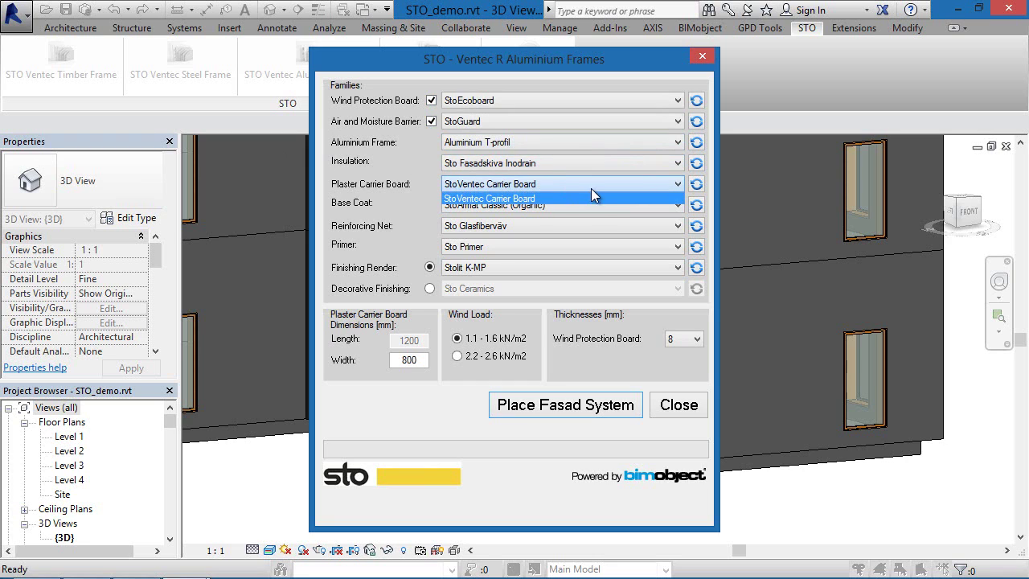
left_click(591, 188)
- Review the base coat, reinforcing net, primer and finishing render options, keeping StoArmat Classic (Organic), Sto Glasfiberväv, Sto Primer and Stolit K-MP
left_click(583, 202)
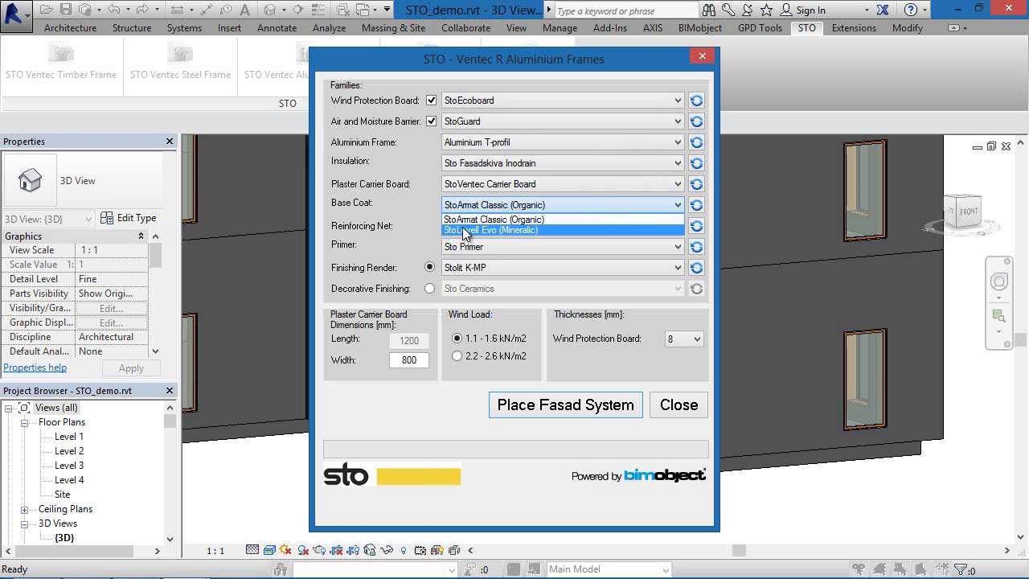
left_click(399, 227)
left_click(505, 230)
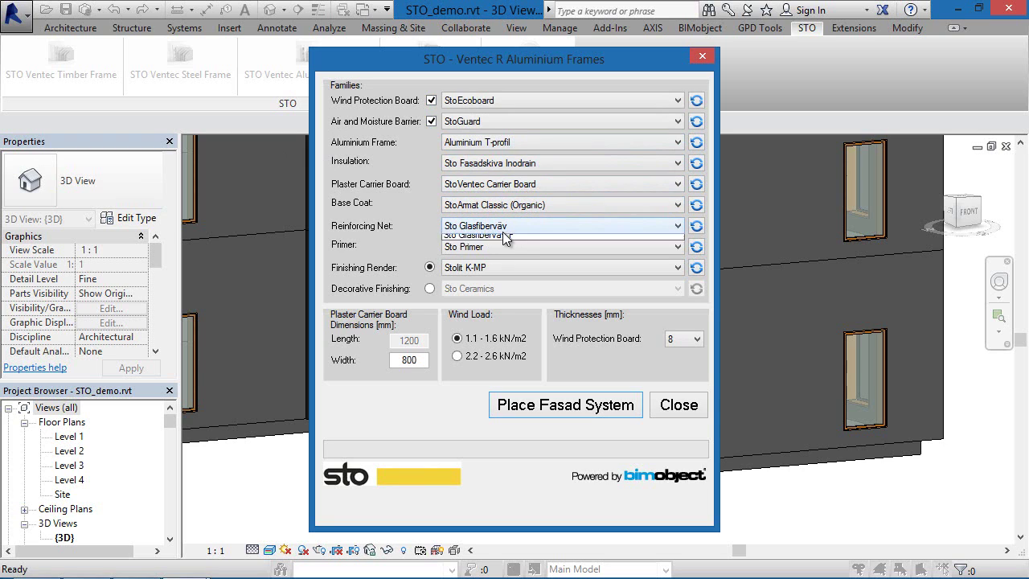
left_click(506, 237)
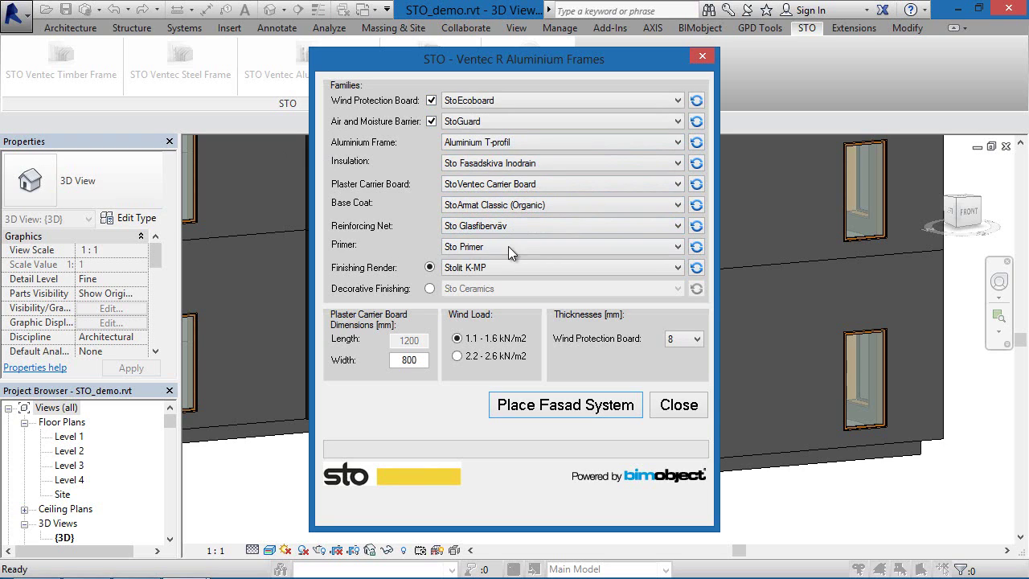
left_click(522, 245)
left_click(523, 245)
left_click(491, 266)
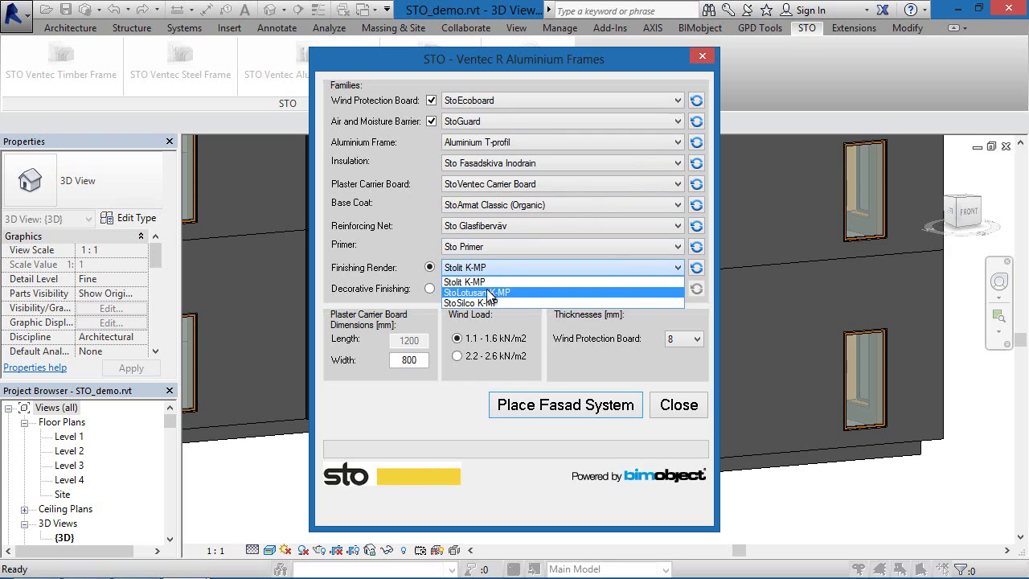
left_click(383, 276)
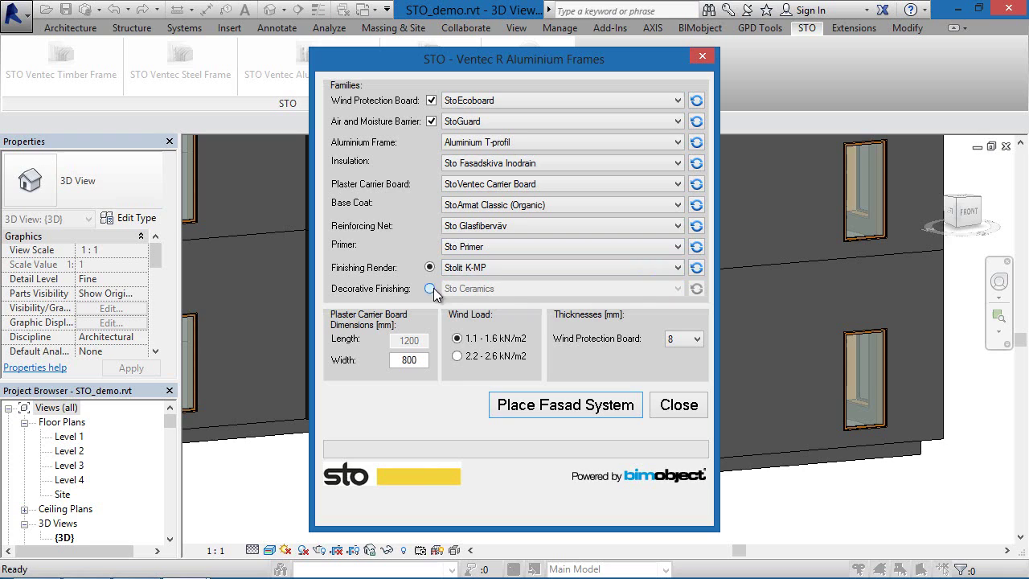
- Review the decorative finishing options, then return to the Stolit K-MP finishing render
left_click(430, 288)
left_click(542, 290)
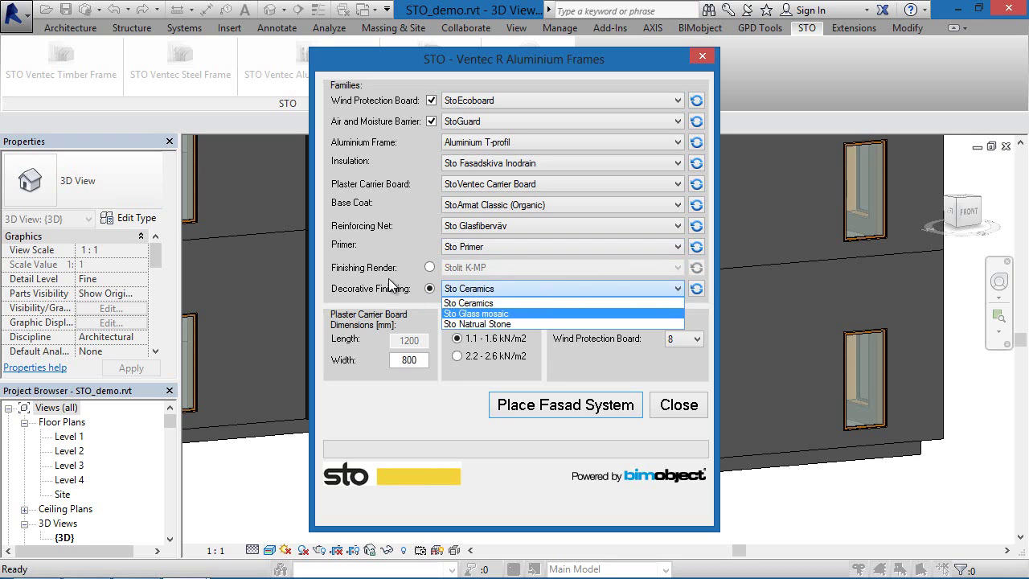
left_click(414, 275)
left_click(430, 268)
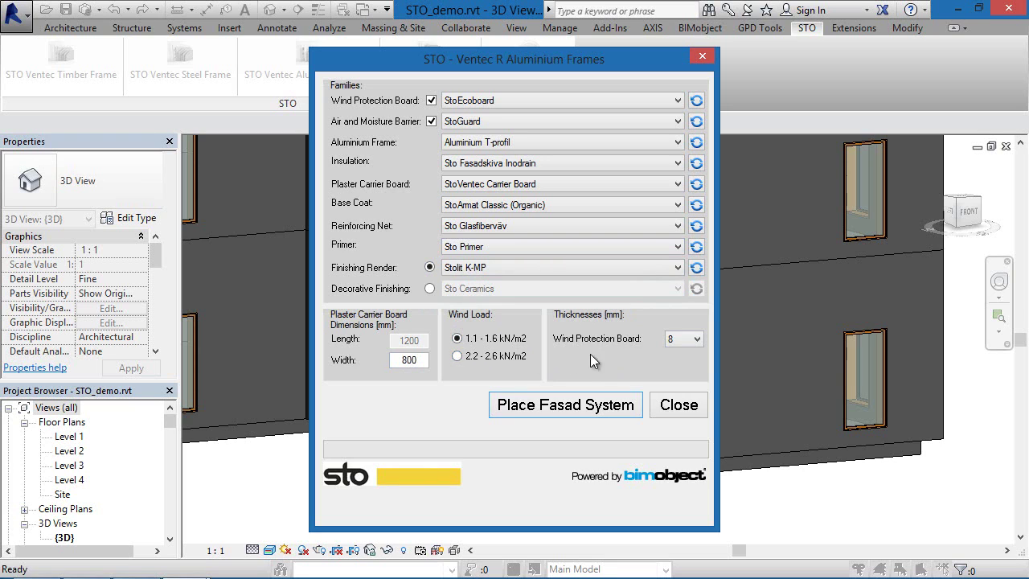
- Set the wind protection board thickness to 10 mm and place the aluminium-frame facade system on the wall
left_click(682, 341)
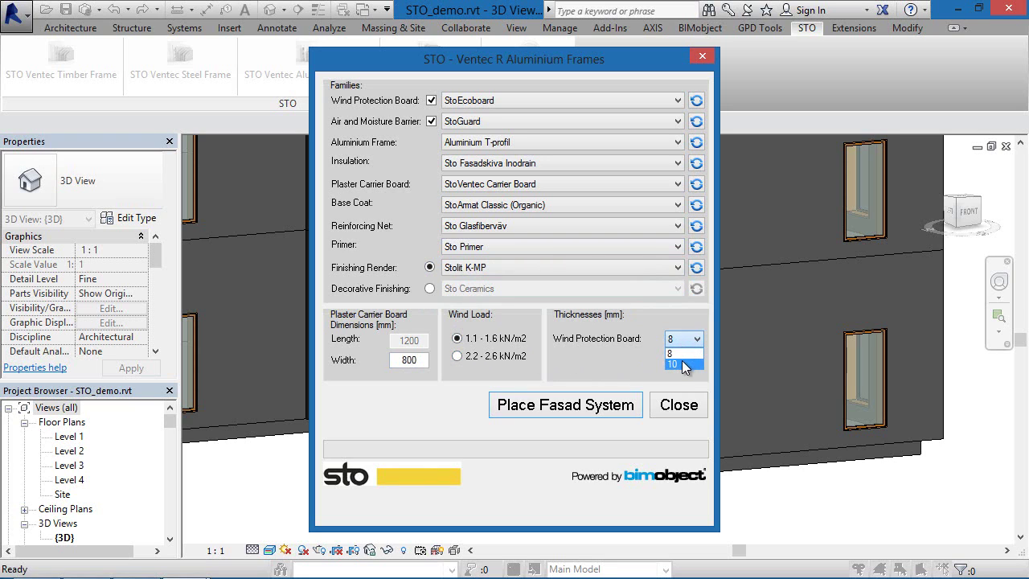
left_click(681, 362)
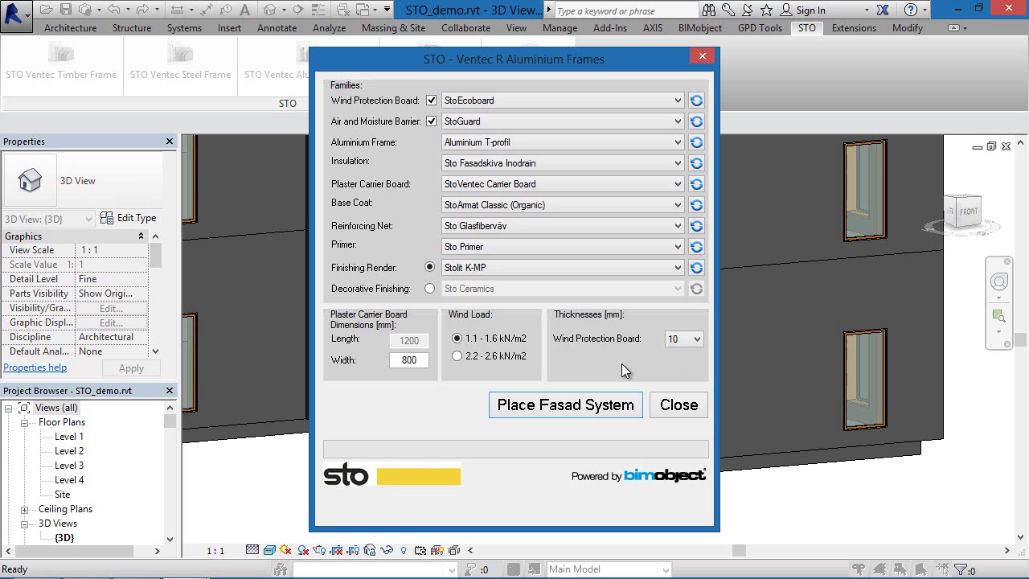
left_click(602, 406)
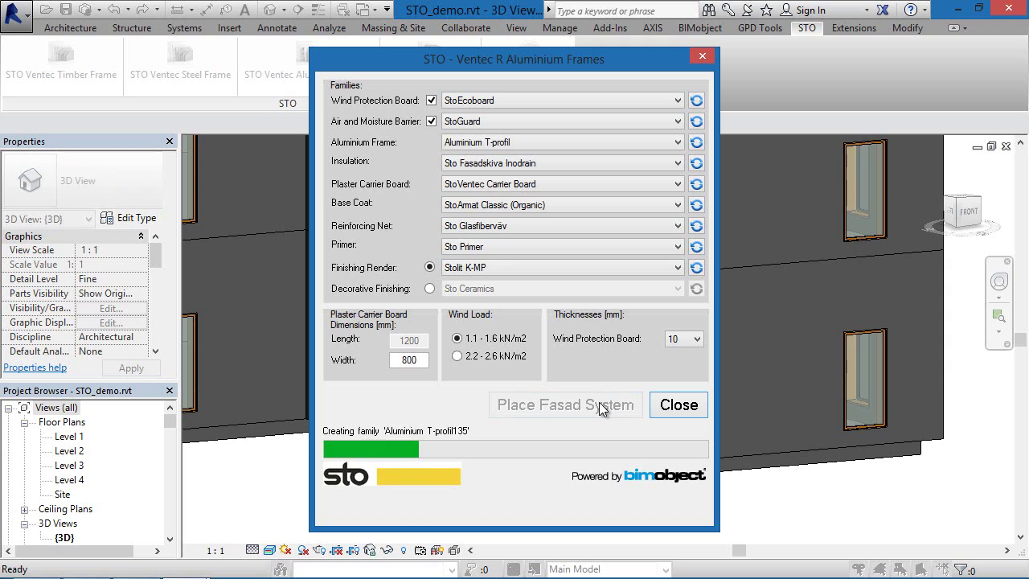
- Examine the facade layers and aluminium T-profiles exposed along the upper edge at the building corner
scroll(462, 283, "up", 4)
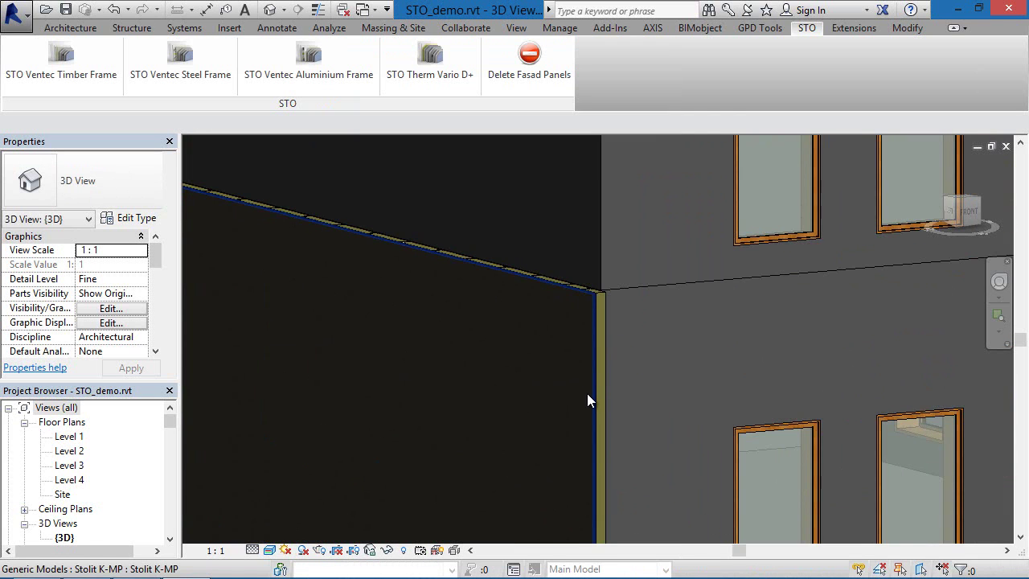
scroll(593, 391, "up", 1)
middle_click_drag(613, 372, 537, 405, "shift")
scroll(310, 344, "up", 3)
scroll(492, 188, "up", 3)
scroll(501, 175, "up", 2)
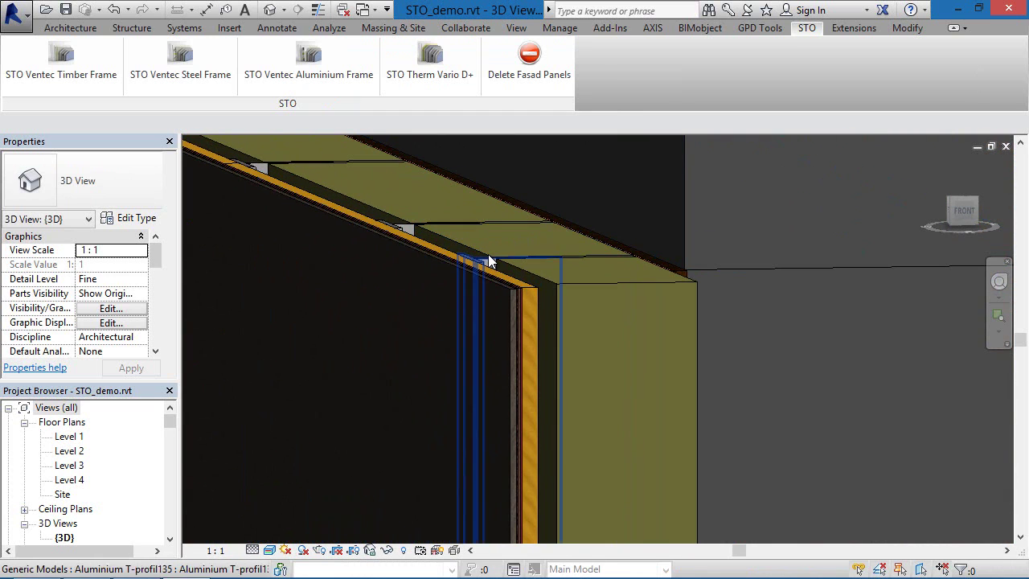
scroll(488, 254, "down", 4)
scroll(505, 290, "down", 6)
- Place the aluminium-frame facade system with the same settings on the adjacent ground-floor wall with three windows
middle_click_drag(522, 302, 573, 303, "shift")
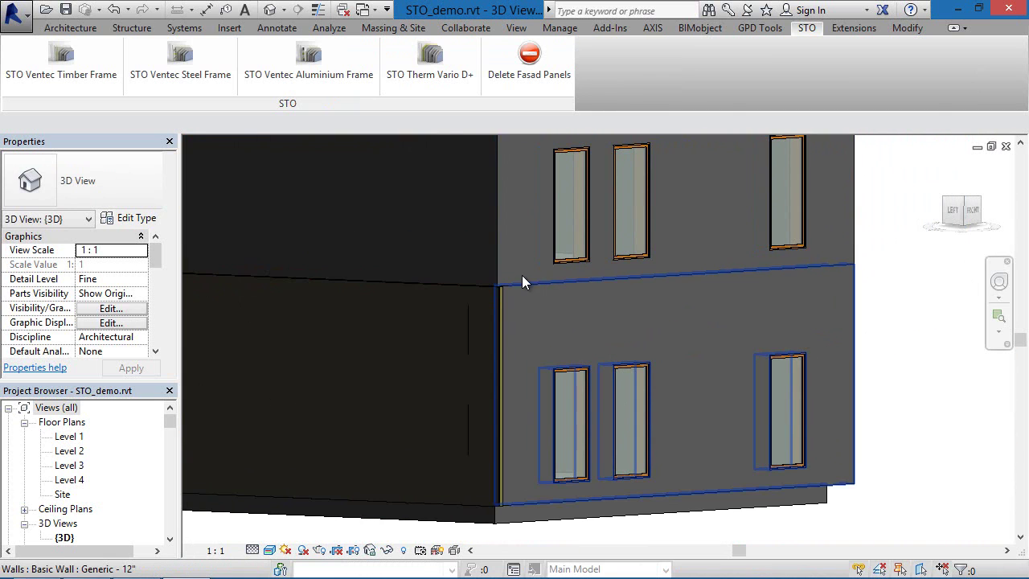
left_click(373, 78)
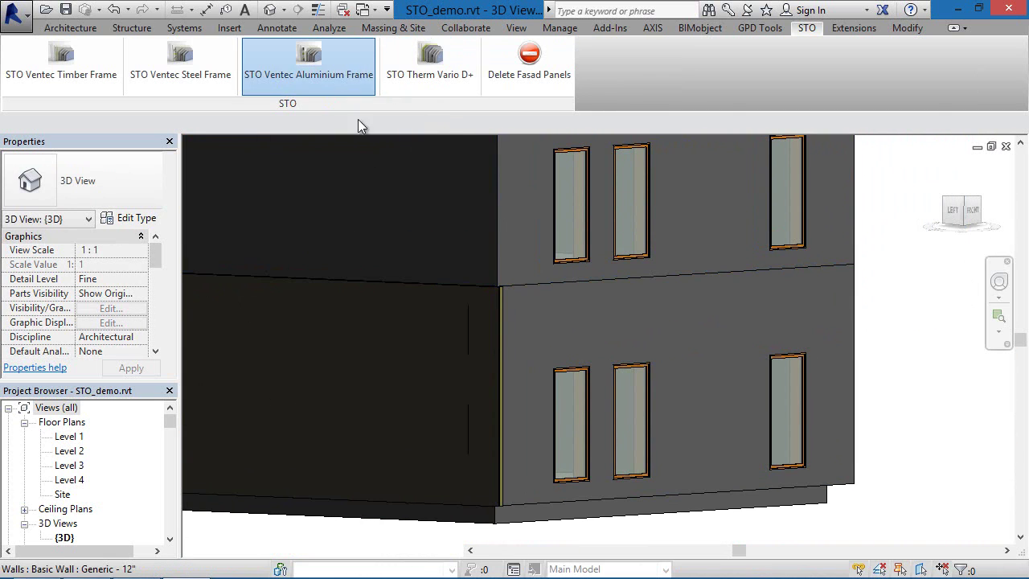
left_click(600, 316)
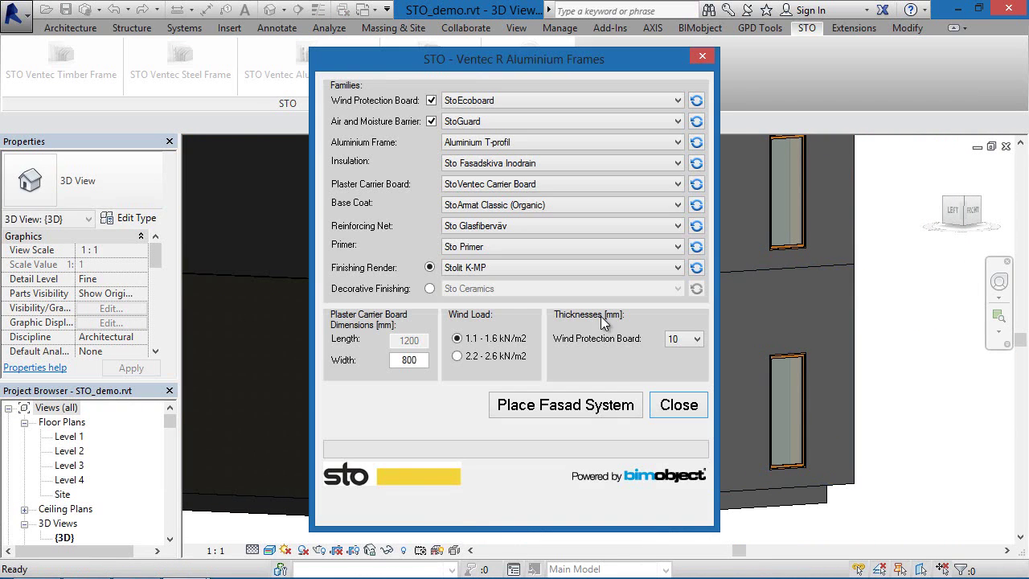
left_click(575, 406)
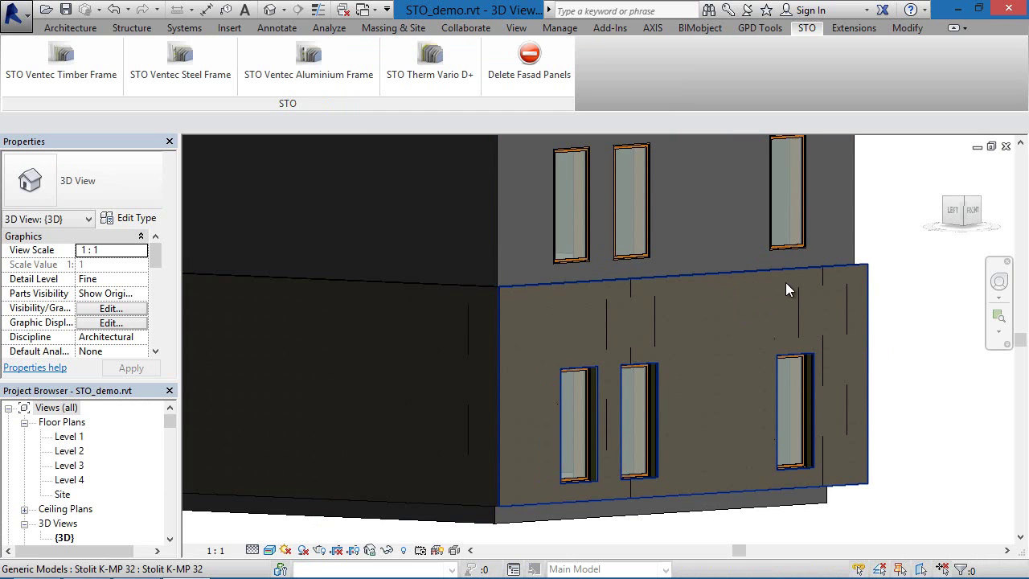
- Examine the new facade's outer face, window openings and upper-edge layers from around the building
middle_click_drag(787, 323, 616, 335, "shift")
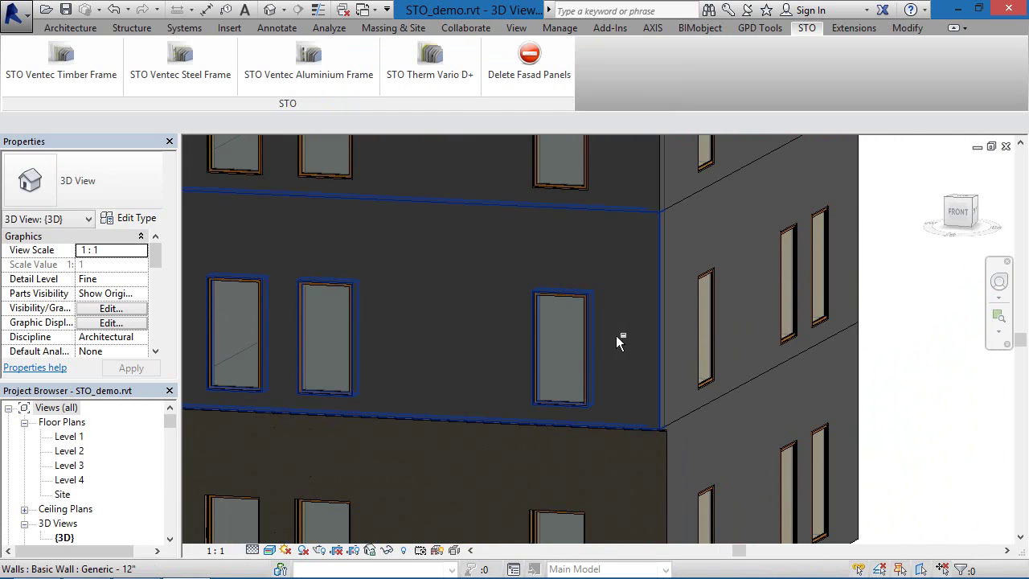
middle_click_drag(560, 301, 970, 57)
middle_click_drag(802, 201, 712, 238, "shift")
middle_click_drag(590, 318, 819, 230)
scroll(358, 242, "up", 3)
scroll(550, 219, "up", 2)
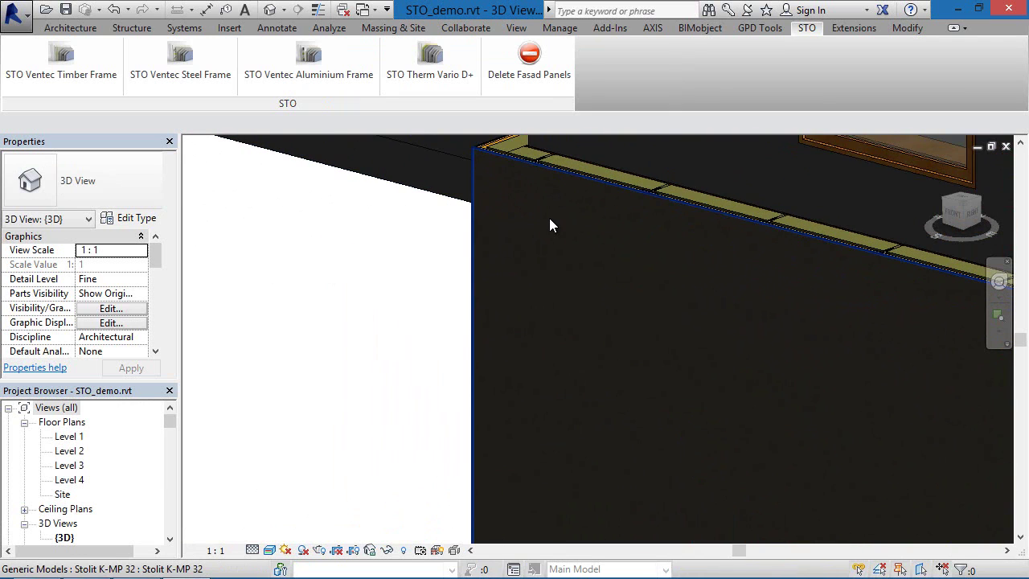
scroll(563, 241, "down", 4)
middle_click_drag(575, 271, 553, 256)
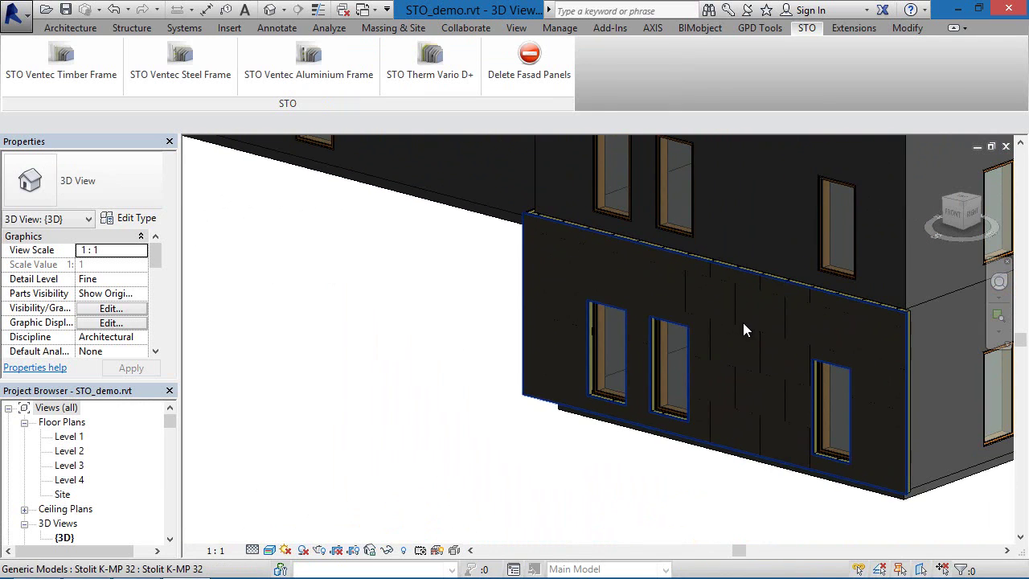
- Delete the Stolit K-MP render, Sto Primer, Sto Glasfiberväv and StoArmat Classic layers from the facade with windows
left_click(900, 322)
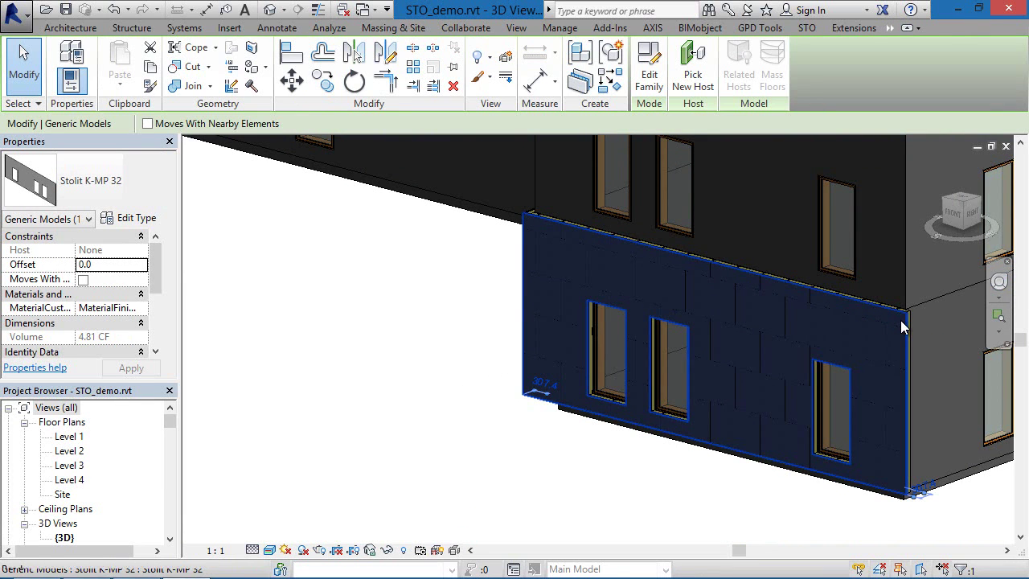
key("Escape")
left_click(893, 326)
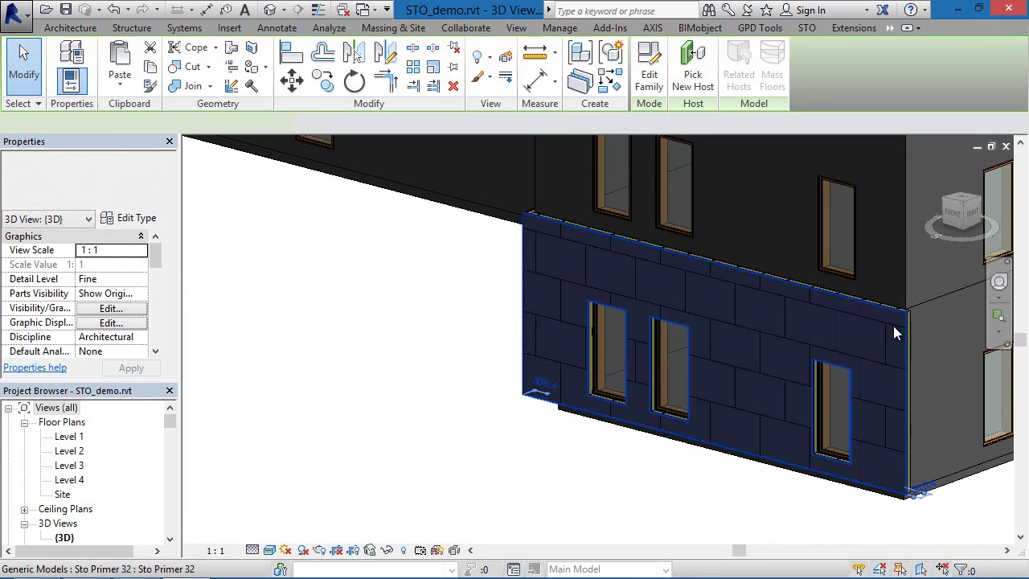
key("Delete")
left_click(885, 336)
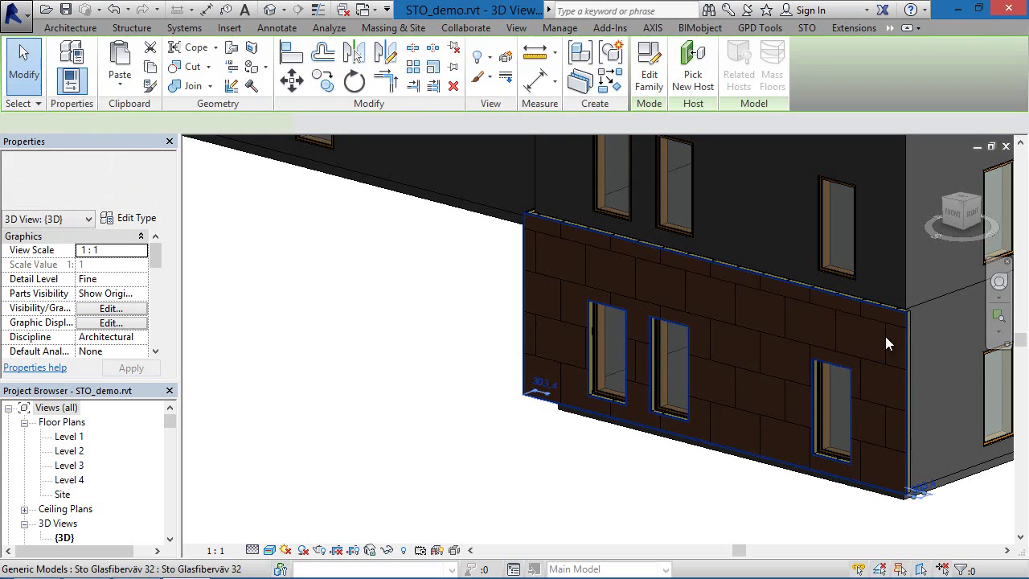
key("Delete")
left_click(885, 336)
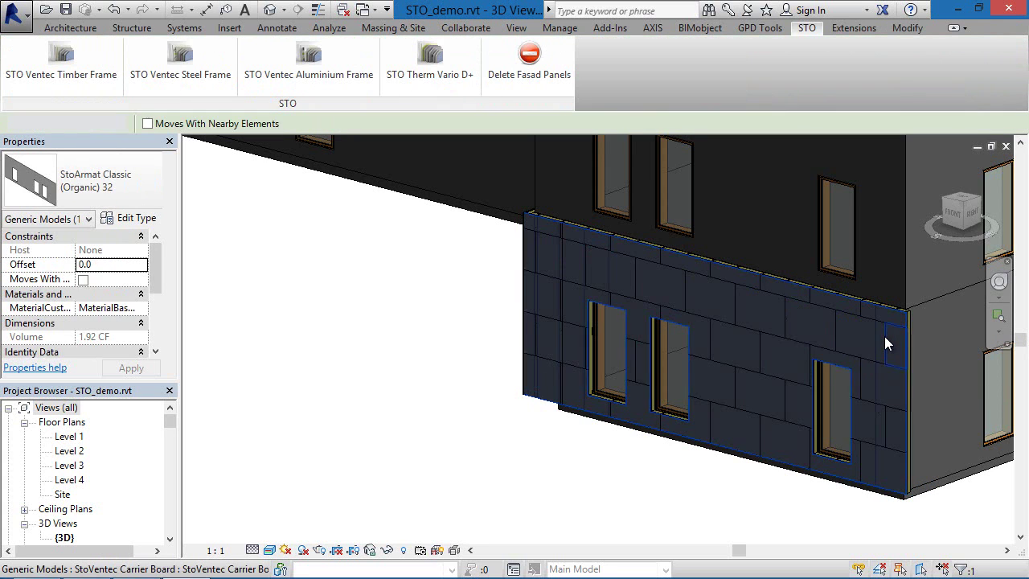
key("Delete")
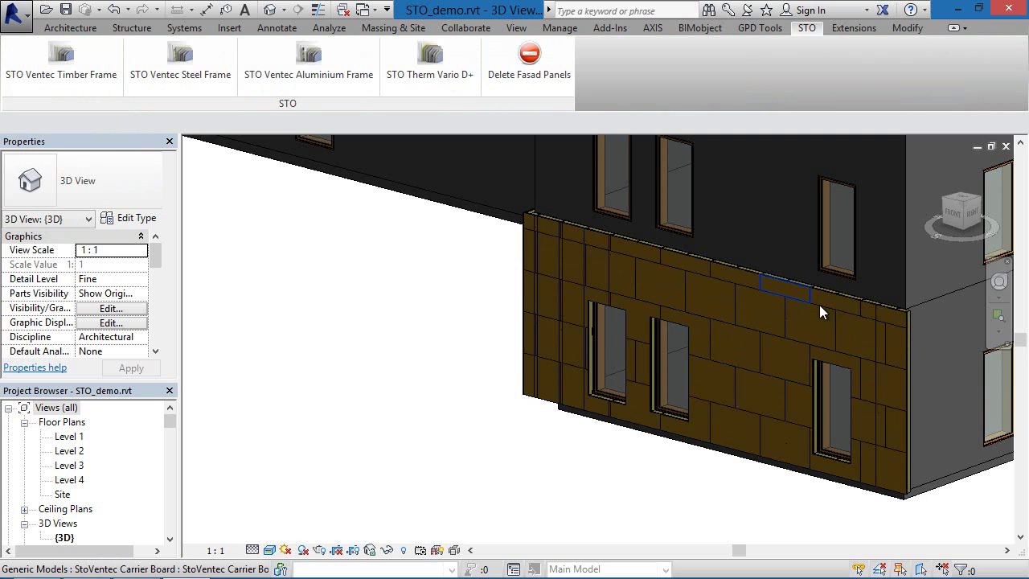
- Delete all StoVentec carrier boards from the facade with windows, exposing the aluminium profiles and insulation
left_click(878, 339)
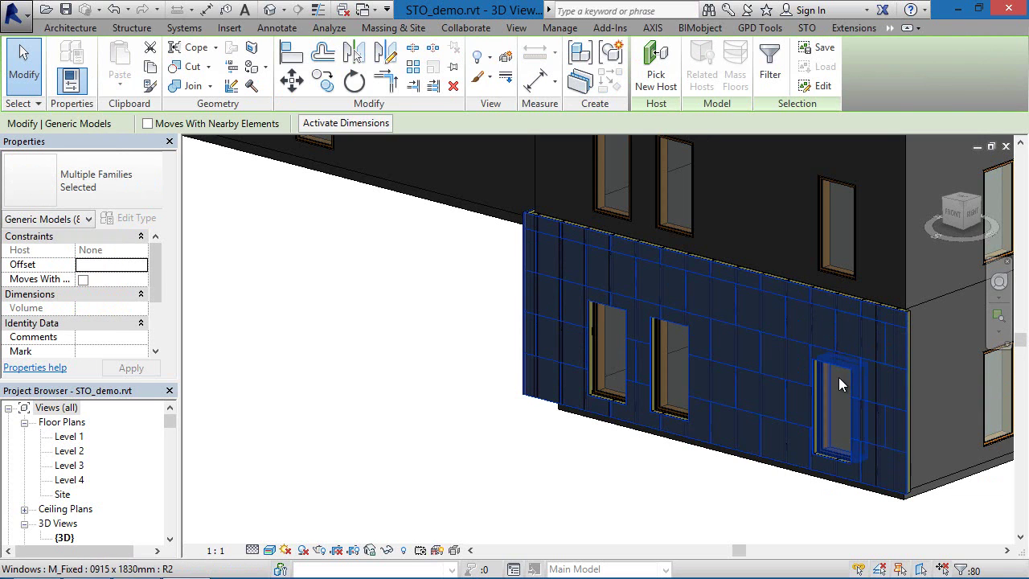
key("Delete")
scroll(861, 316, "up", 3)
scroll(898, 310, "up", 4)
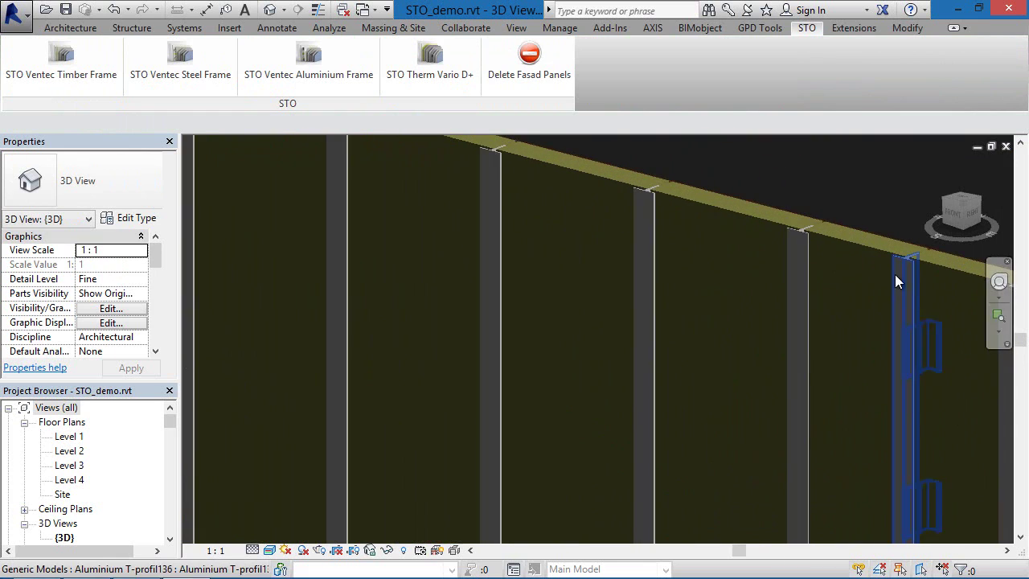
- Inspect the properties of a Sto Fasadskiva Inodrain insulation panel and a neighbouring aluminium T-profile
left_click(847, 242)
scroll(848, 245, "down", 3)
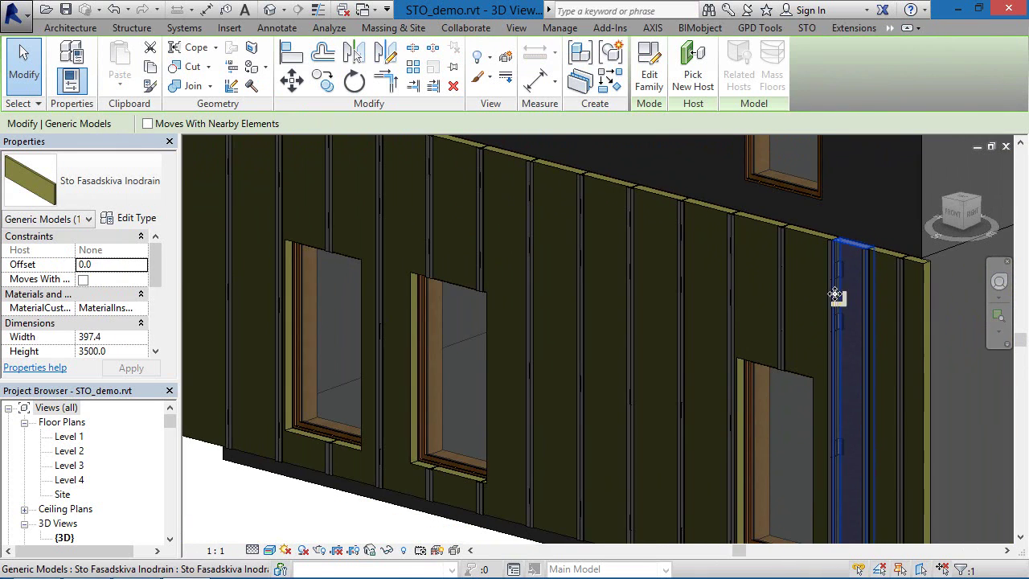
key("Escape")
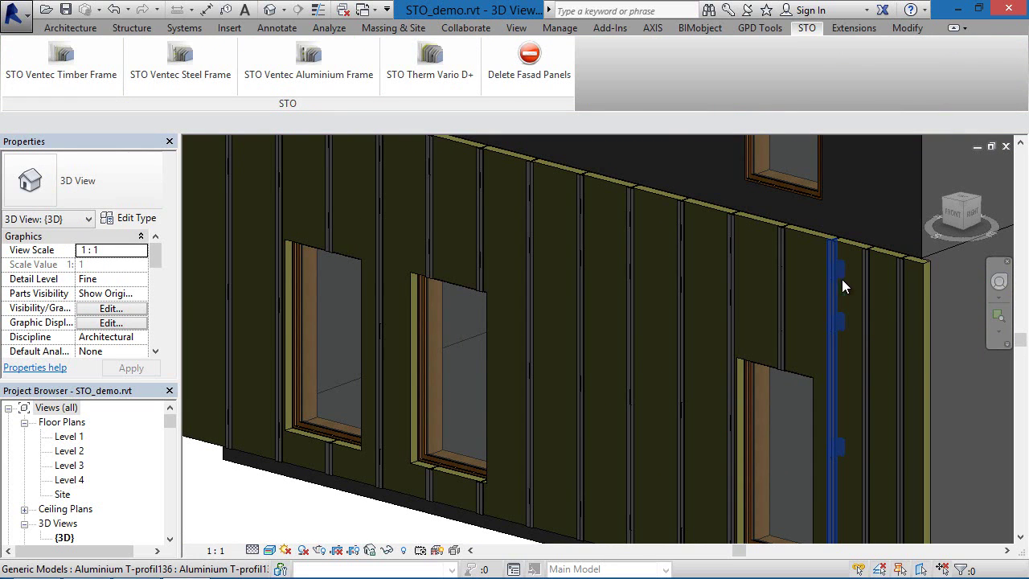
left_click(842, 279)
middle_click_drag(525, 305, 616, 281, "shift")
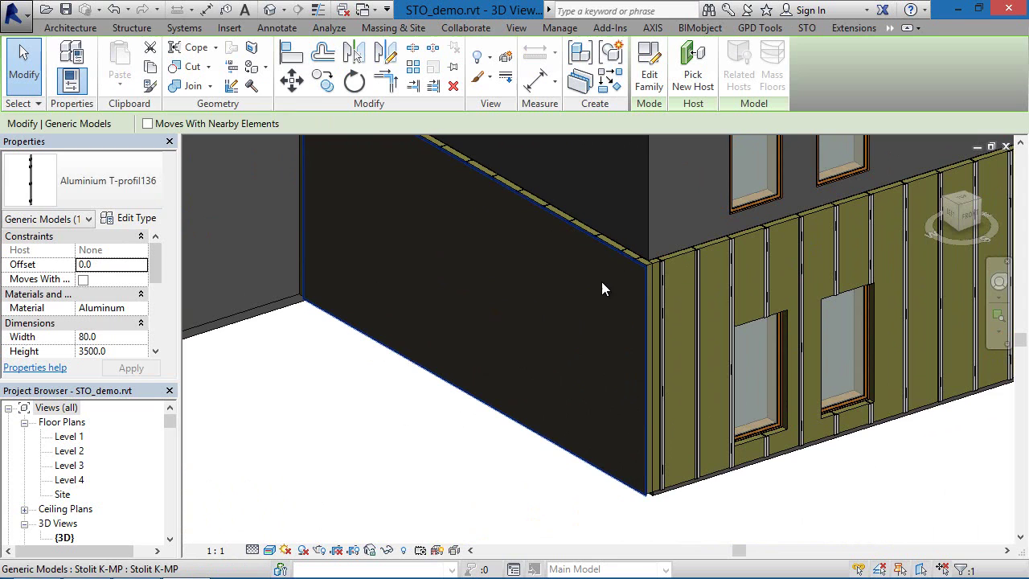
- View the BIMobject product information for the Stolit K-MP layer on the windowless wall, then close it and clear the selection
left_click(604, 289)
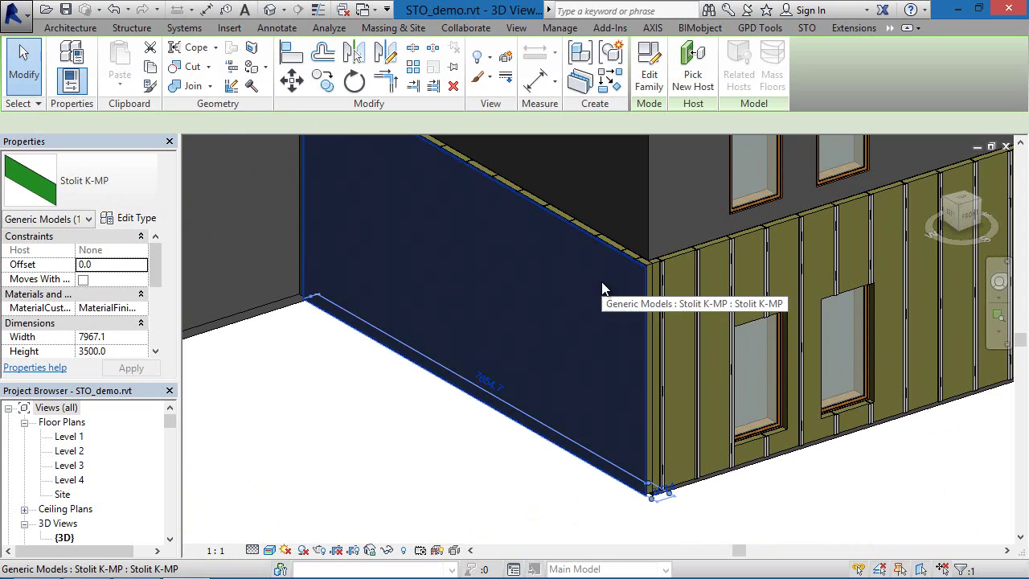
left_click(699, 27)
left_click(161, 67)
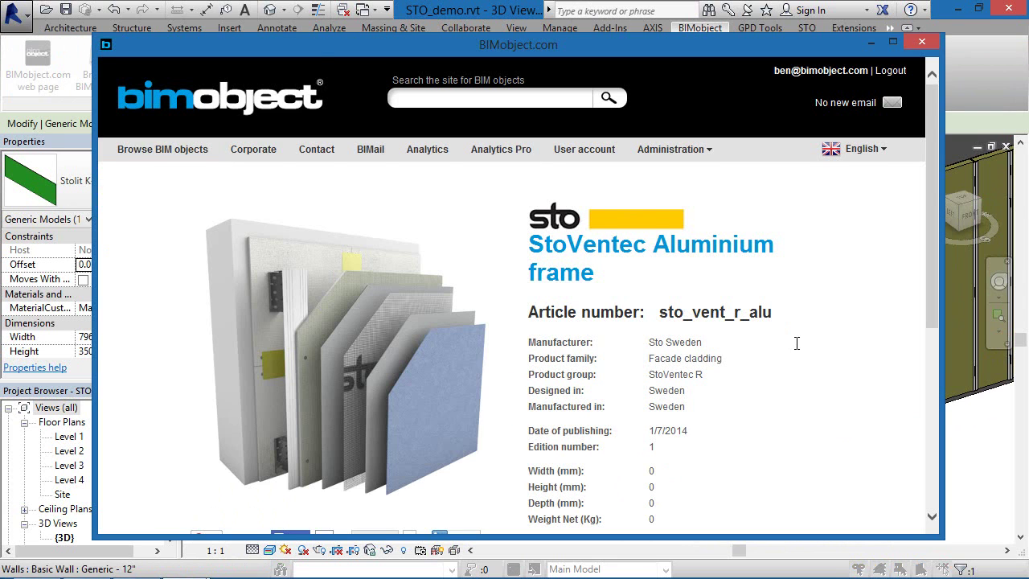
scroll(795, 354, "down", 3)
scroll(794, 357, "up", 1)
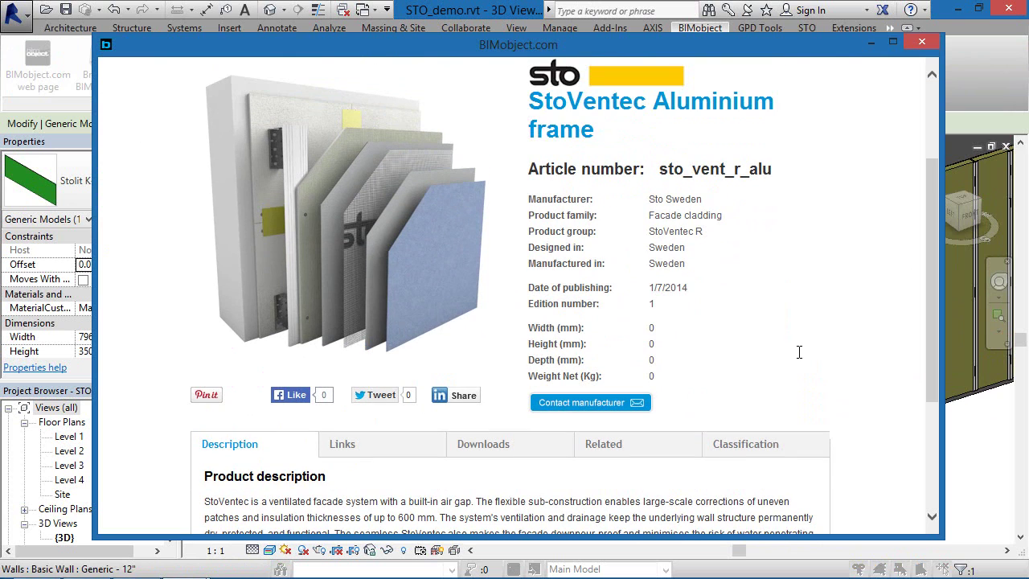
left_click(921, 41)
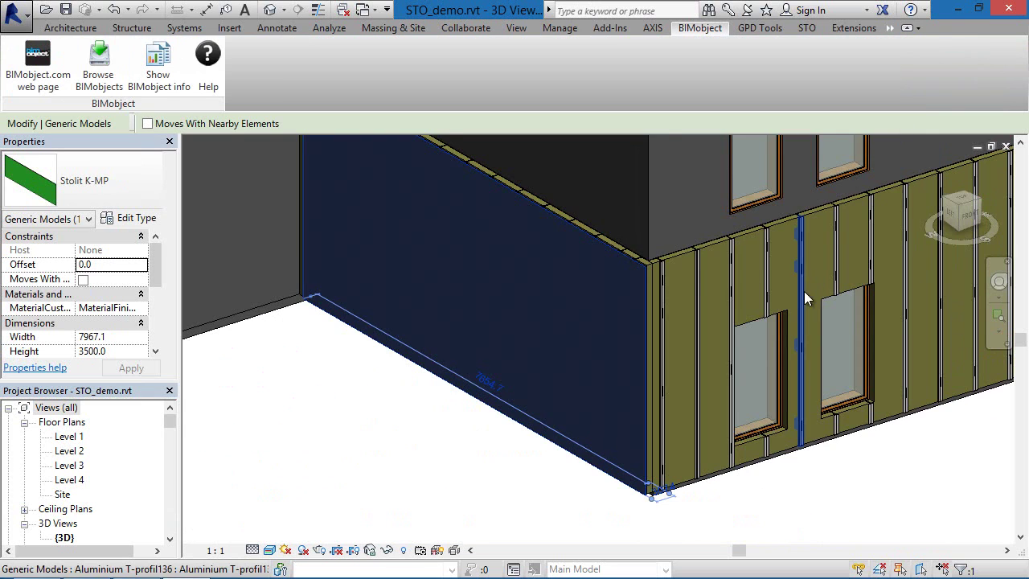
scroll(803, 290, "down", 3)
left_click(921, 441)
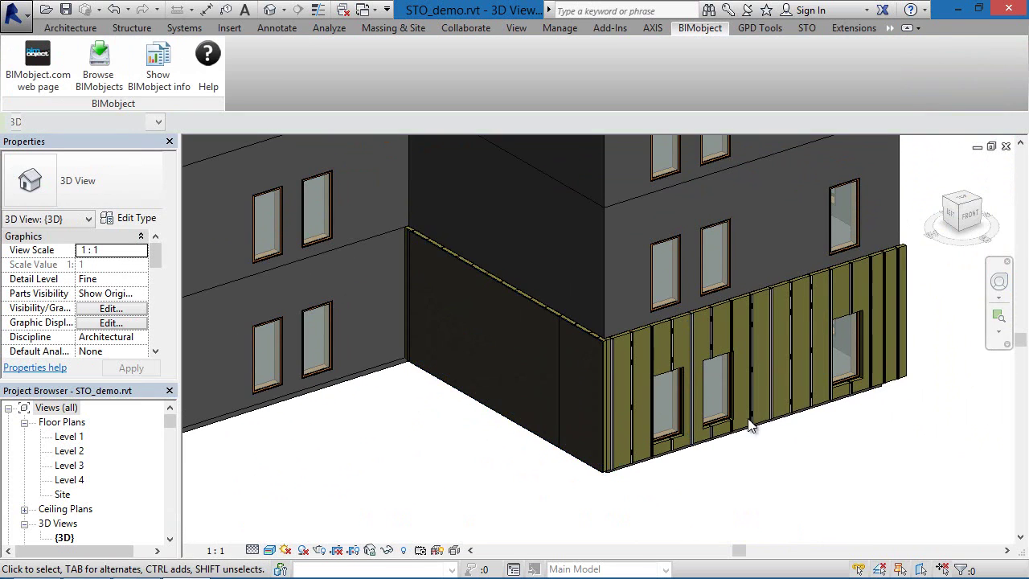
- Configure a Ventec steel-frame facade for the windowless wall one storey up: frame width 106 mm, thicknesses 10 mm wind board, 50 mm insulation, 15 mm frame
left_click(805, 28)
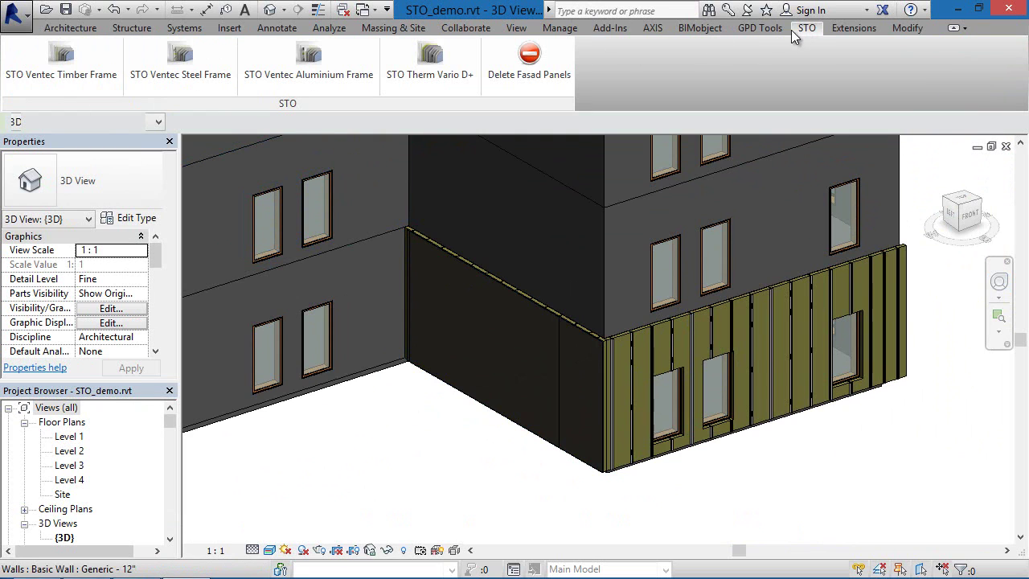
left_click(193, 80)
left_click(503, 220)
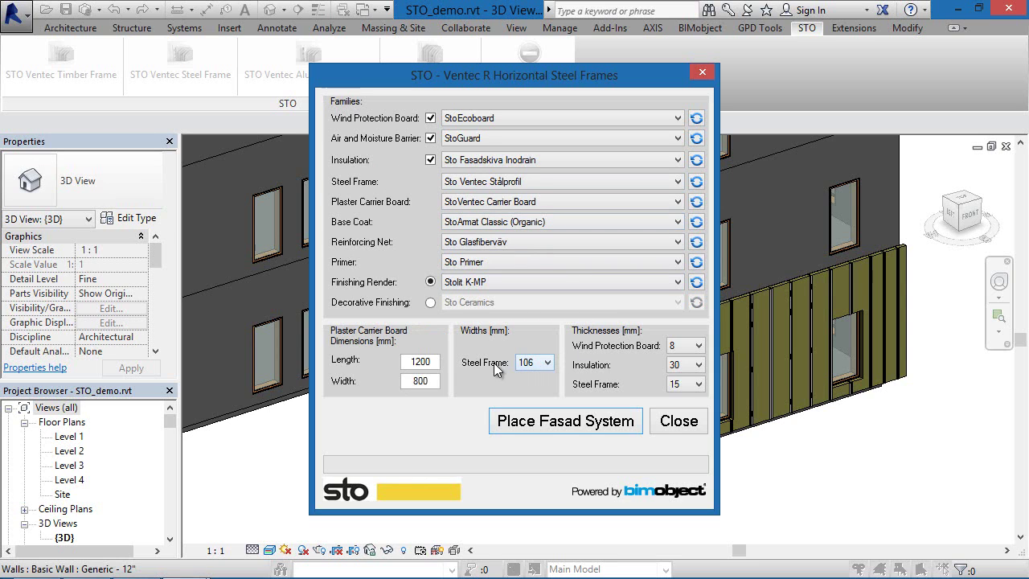
left_click(534, 363)
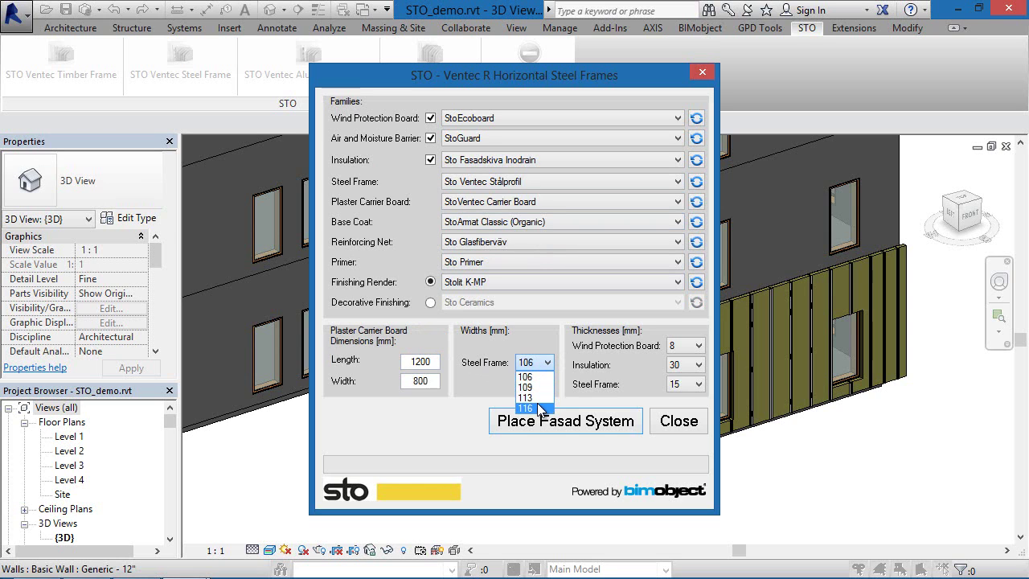
left_click(537, 375)
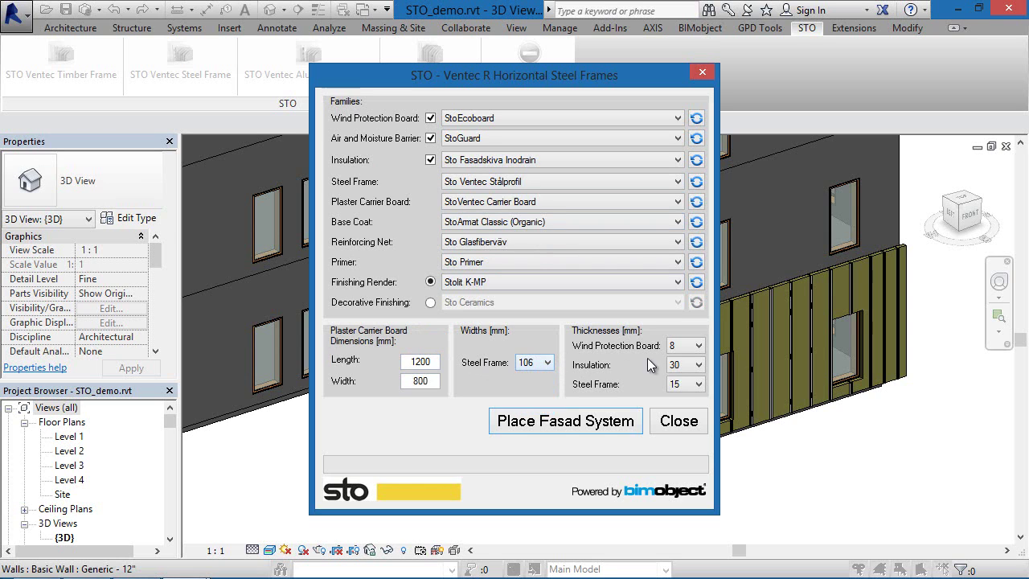
left_click(695, 388)
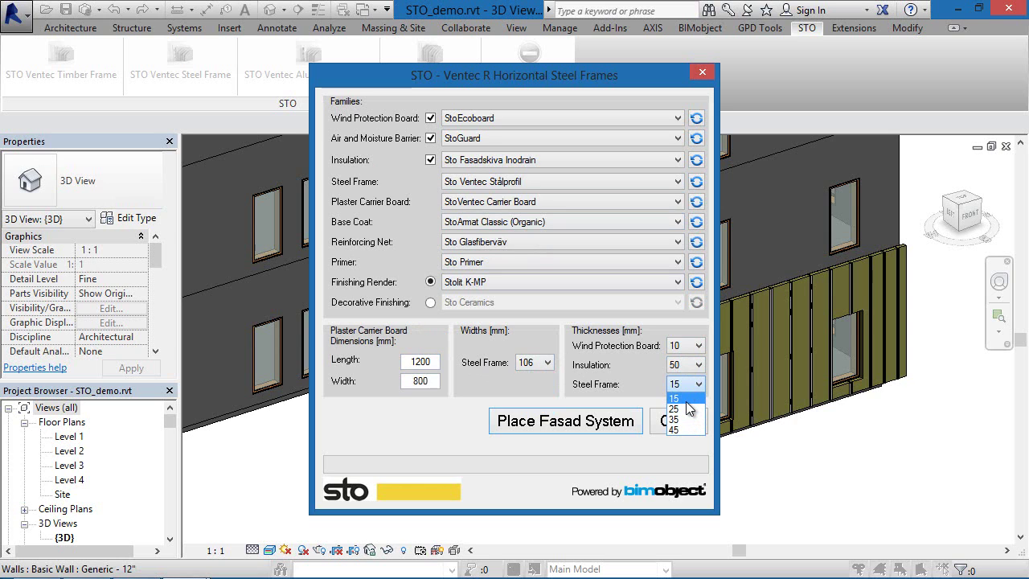
left_click(686, 403)
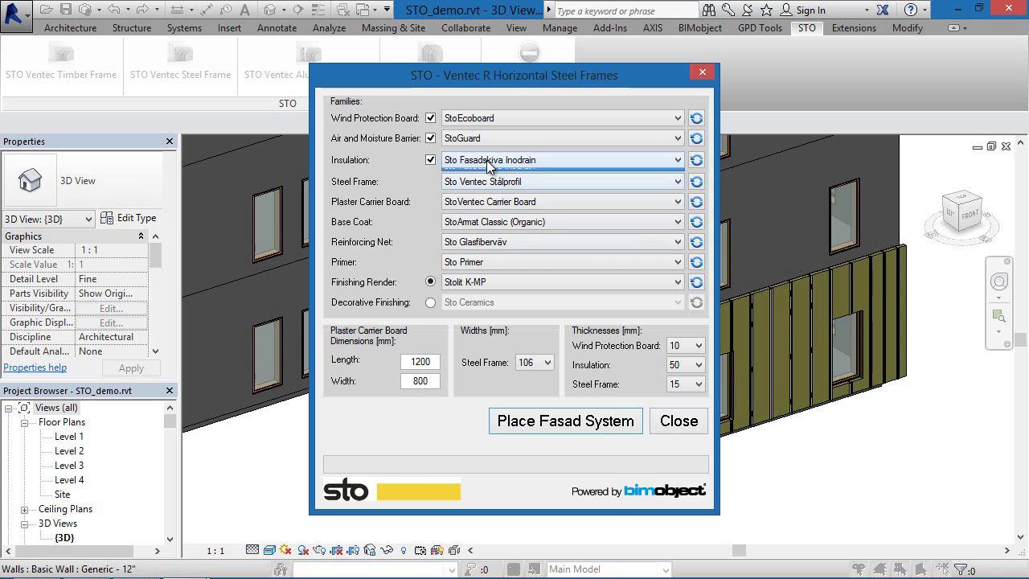
- Place the configured Ventec steel-frame facade on the windowless second-storey wall, with insulation included, and examine its layers at the corner
left_click(419, 178)
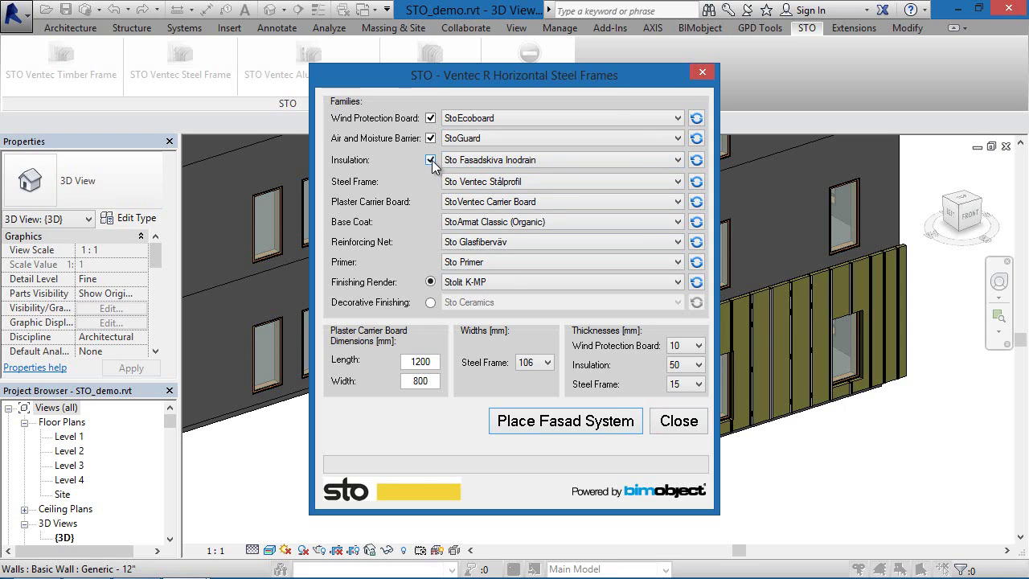
left_click(431, 161)
left_click(615, 421)
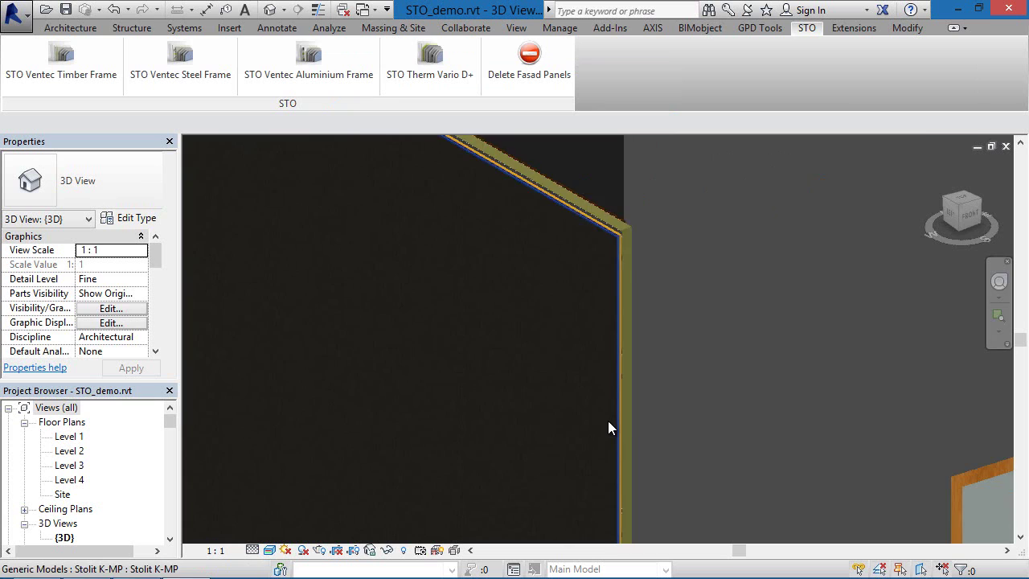
middle_click_drag(608, 420, 459, 340, "shift")
scroll(388, 323, "up", 8)
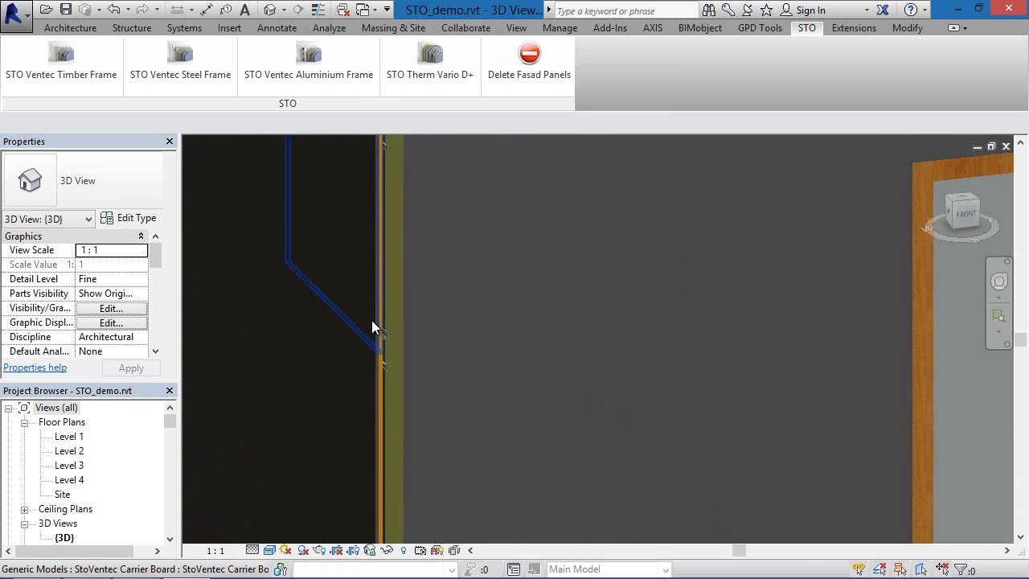
scroll(396, 362, "up", 3)
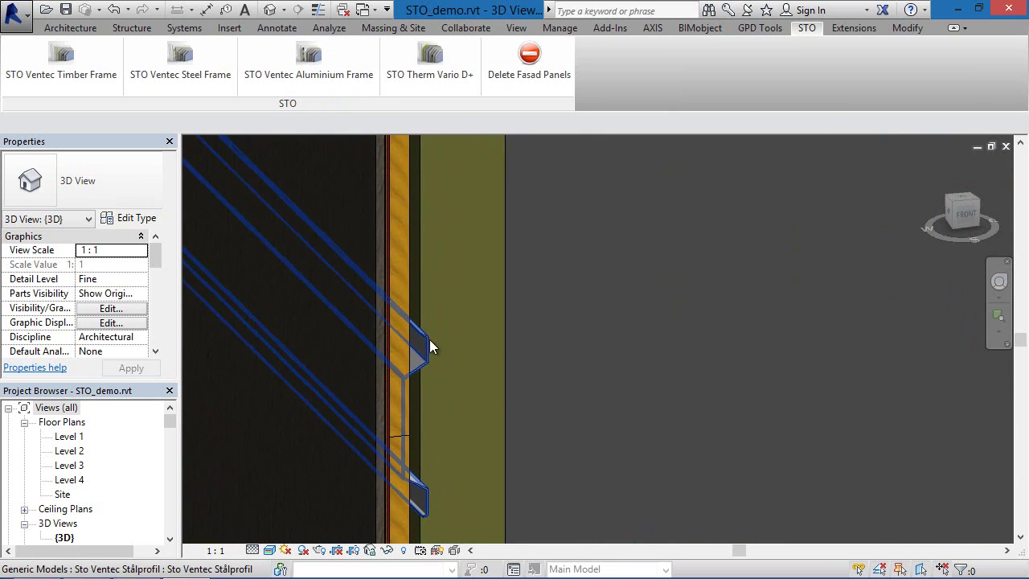
middle_click_drag(416, 360, 380, 289, "shift")
scroll(402, 309, "down", 5)
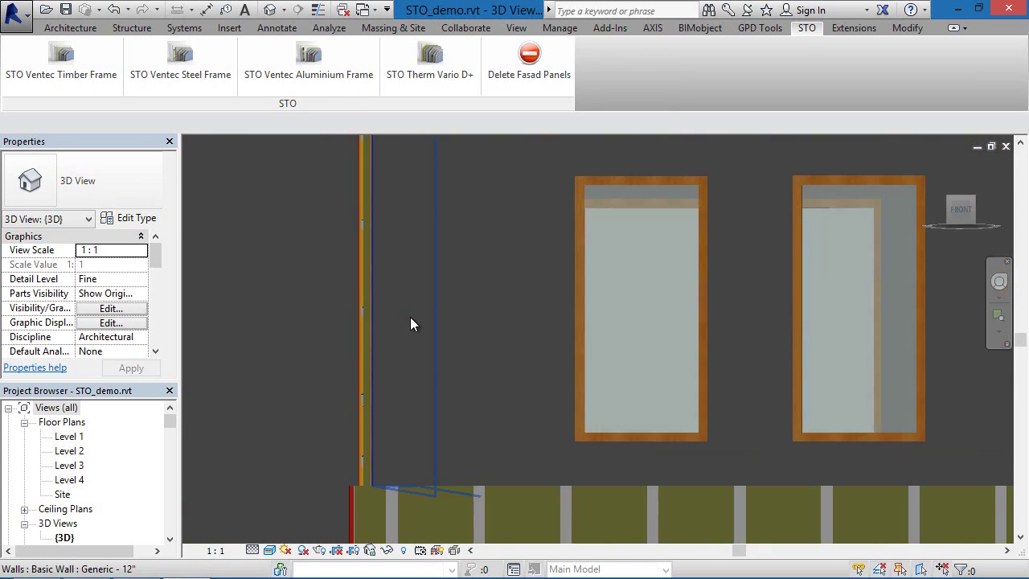
- Place a Ventec steel-frame facade with the same settings on the adjoining windowed wall and examine where the two facades meet
middle_click_drag(418, 318, 503, 321, "shift")
middle_click_drag(521, 217, 498, 214)
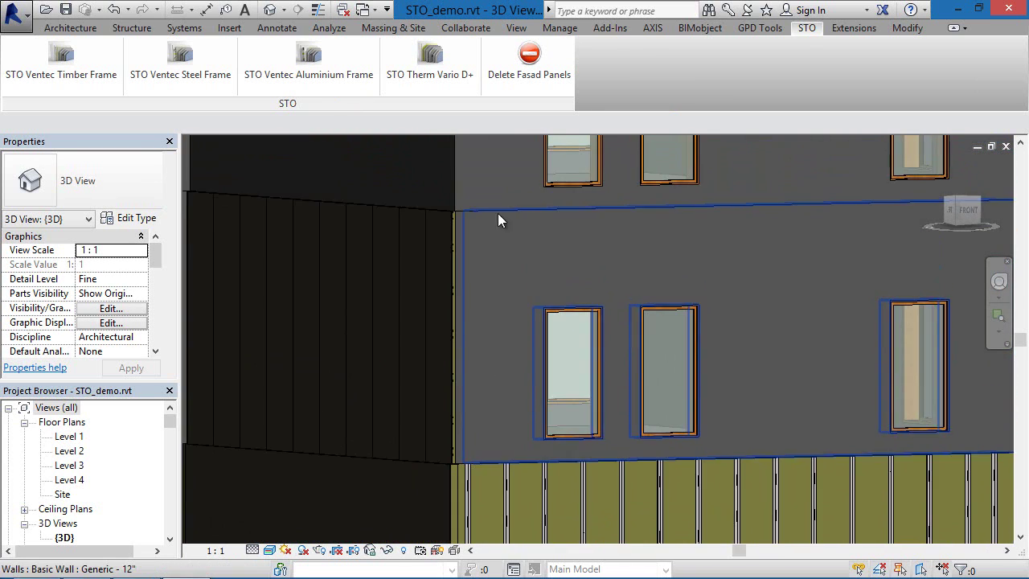
left_click(213, 64)
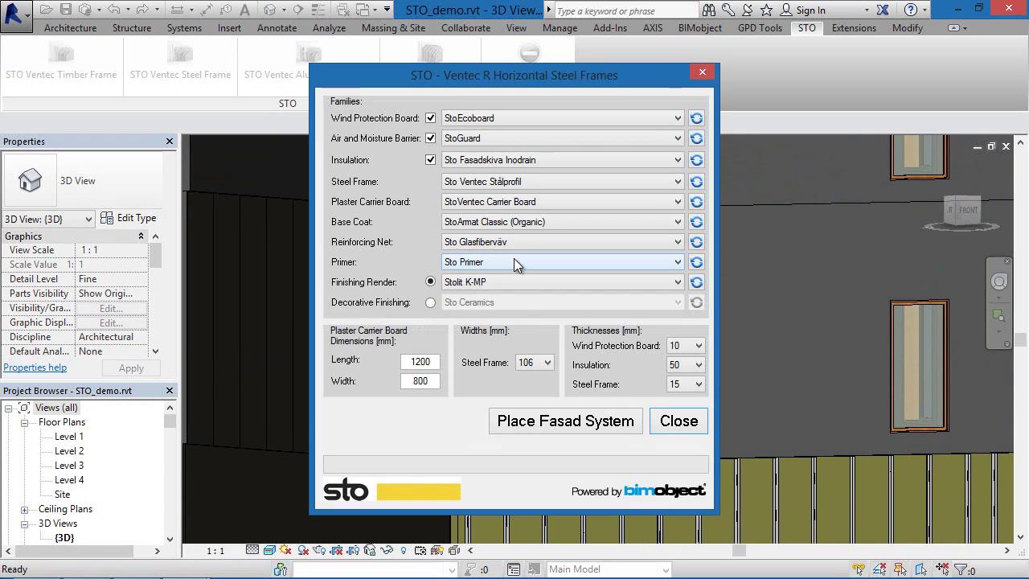
left_click(520, 421)
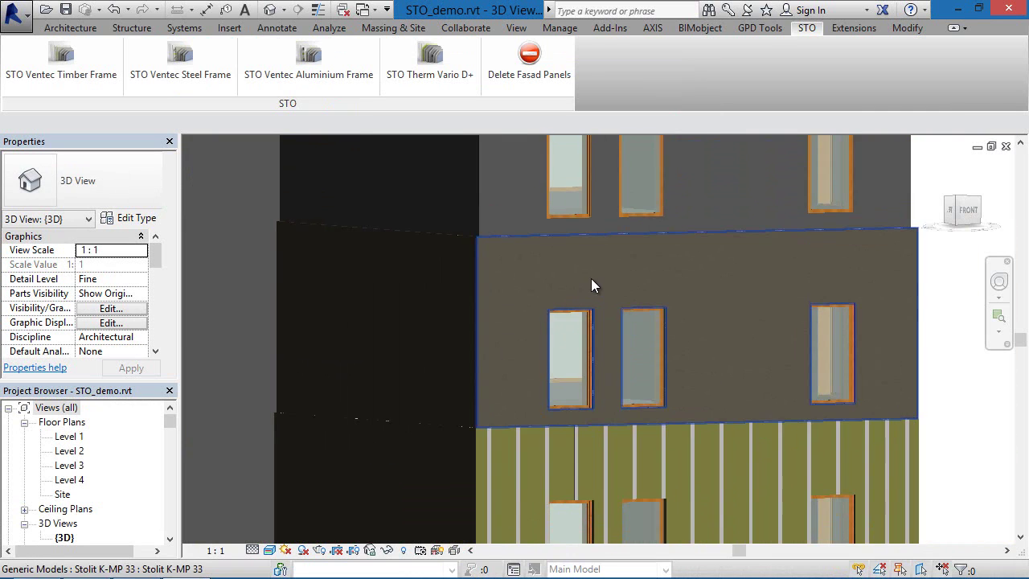
middle_click_drag(545, 312, 423, 233, "shift")
scroll(421, 224, "up", 4)
scroll(469, 244, "up", 4)
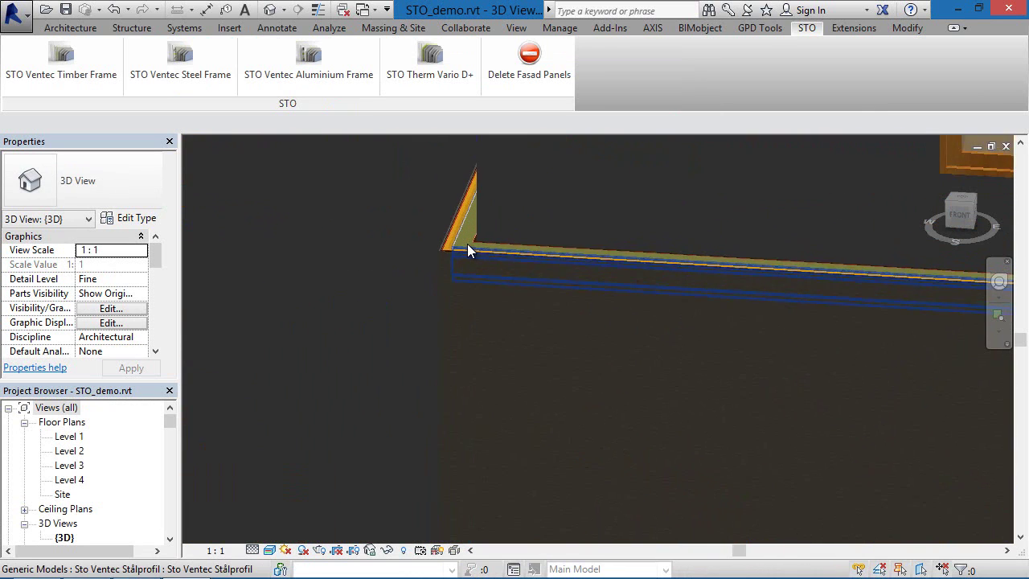
scroll(486, 278, "down", 6)
scroll(601, 324, "down", 5)
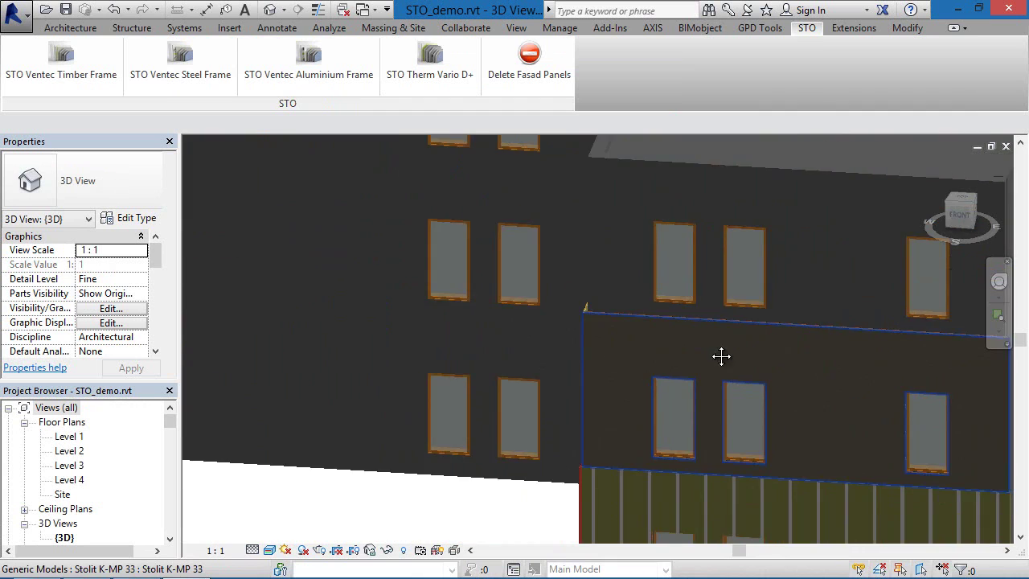
- Delete the Stolit K-MP, Sto Primer, Sto Glasfiberväv and StoArmat Classic layers from the windowed steel-frame facade
left_click(528, 292)
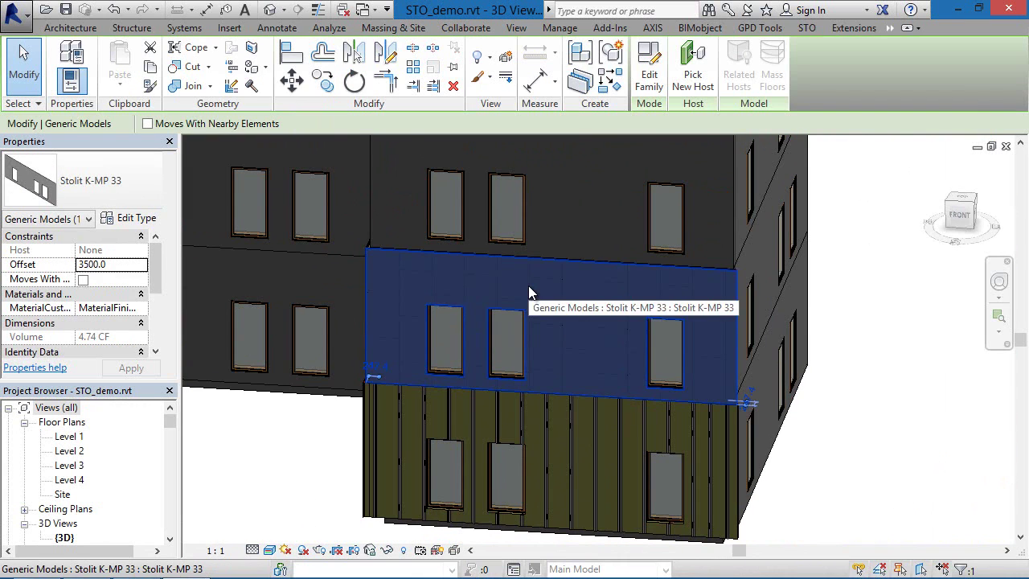
key("Delete")
left_click(527, 292)
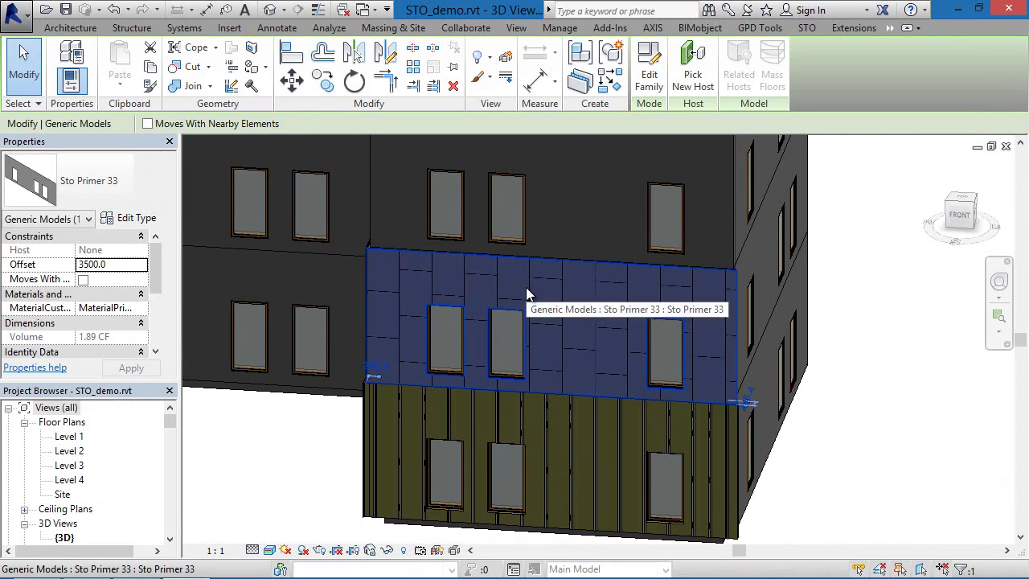
key("Delete")
left_click(527, 293)
key("Delete")
left_click(527, 289)
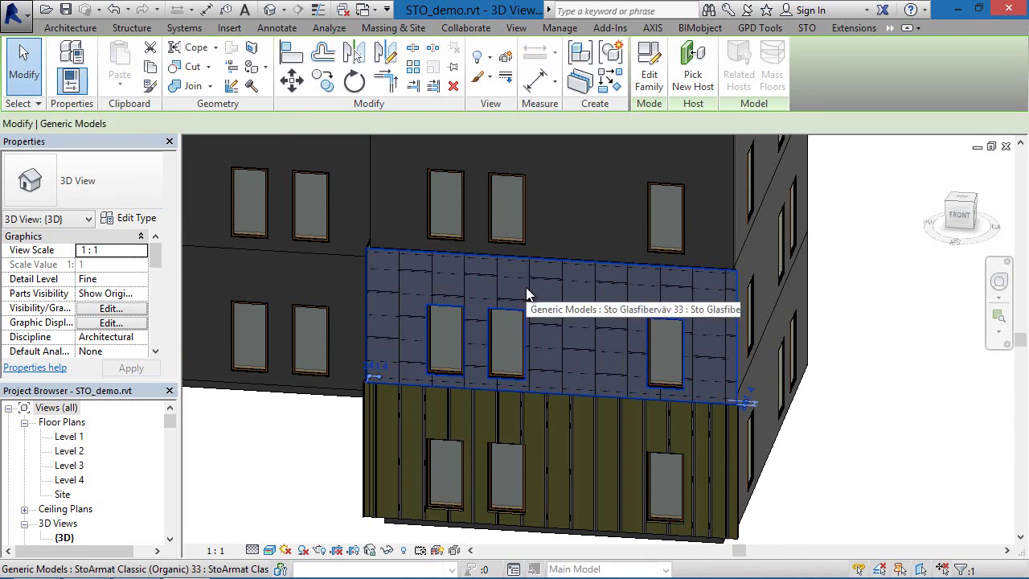
key("Delete")
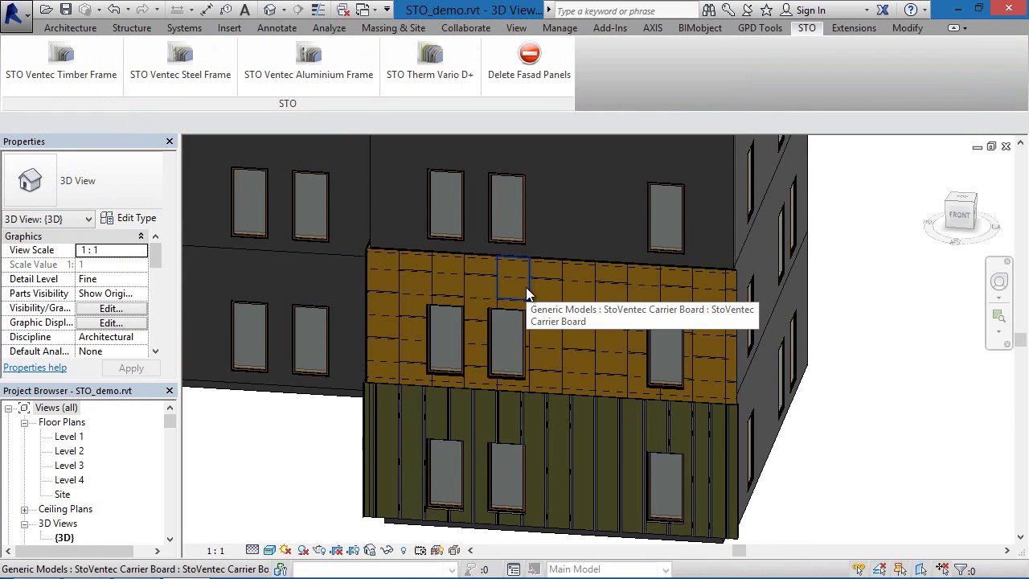
- Delete the StoVentec carrier boards from the windowed steel-frame facade
left_click(526, 289)
key("Delete")
scroll(645, 249, "up", 5)
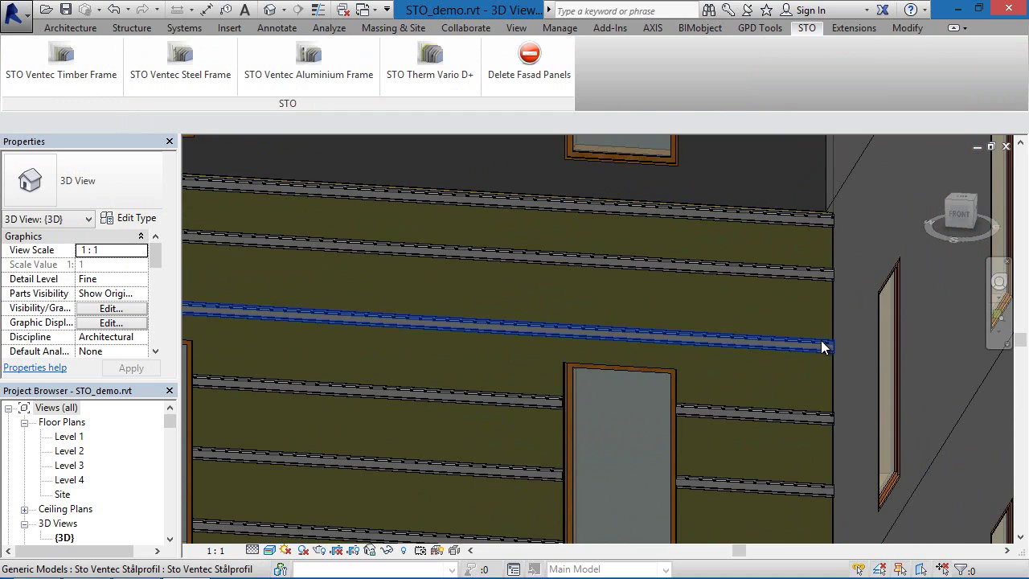
- Place a steel-frame facade with 116 mm frame width and 45 mm frame thickness on the adjoining side wall, and examine the profiles at the corner
middle_click_drag(794, 356, 683, 277, "shift")
scroll(741, 293, "down", 5)
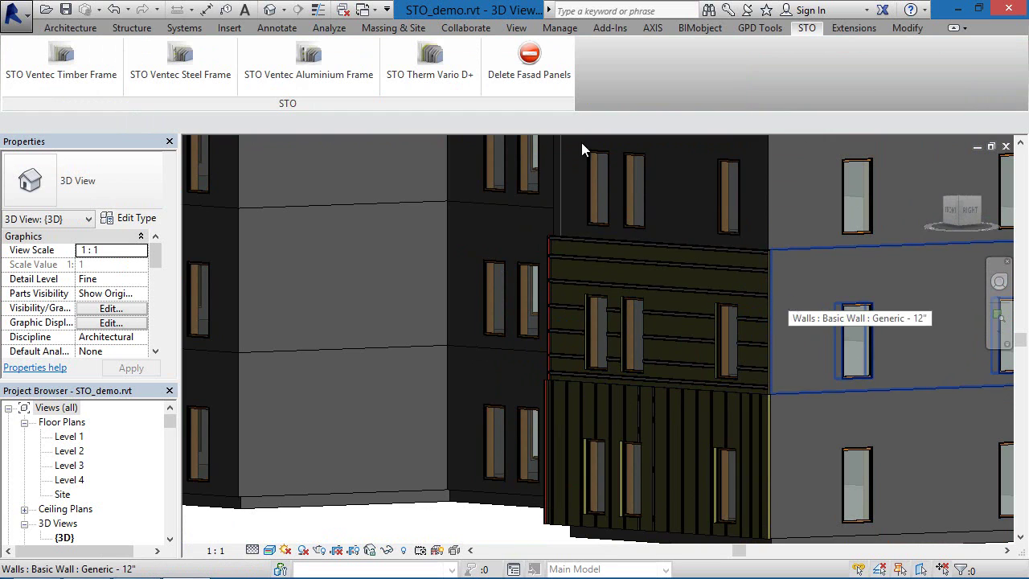
left_click(186, 64)
left_click(790, 331)
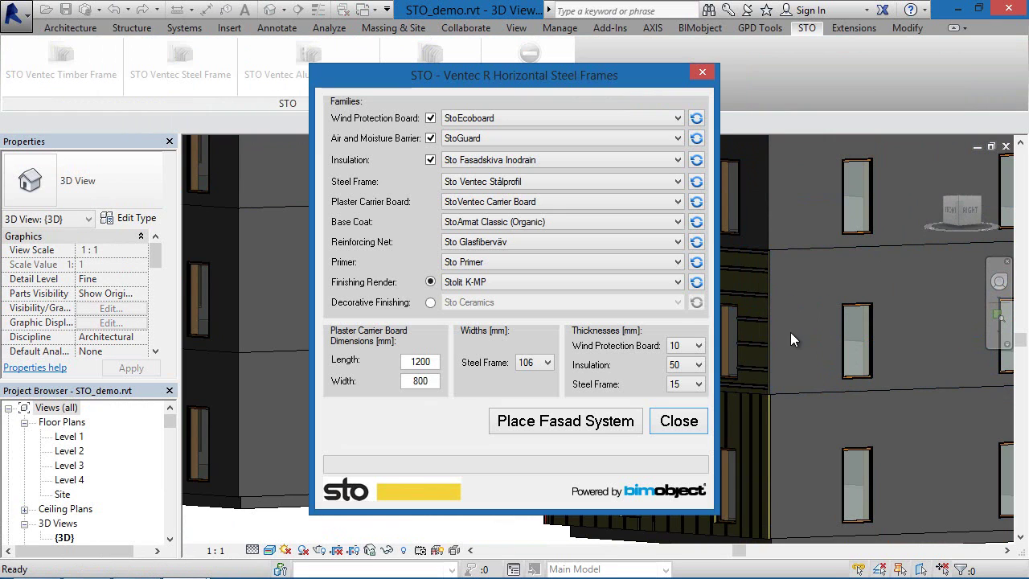
left_click(697, 384)
left_click(679, 430)
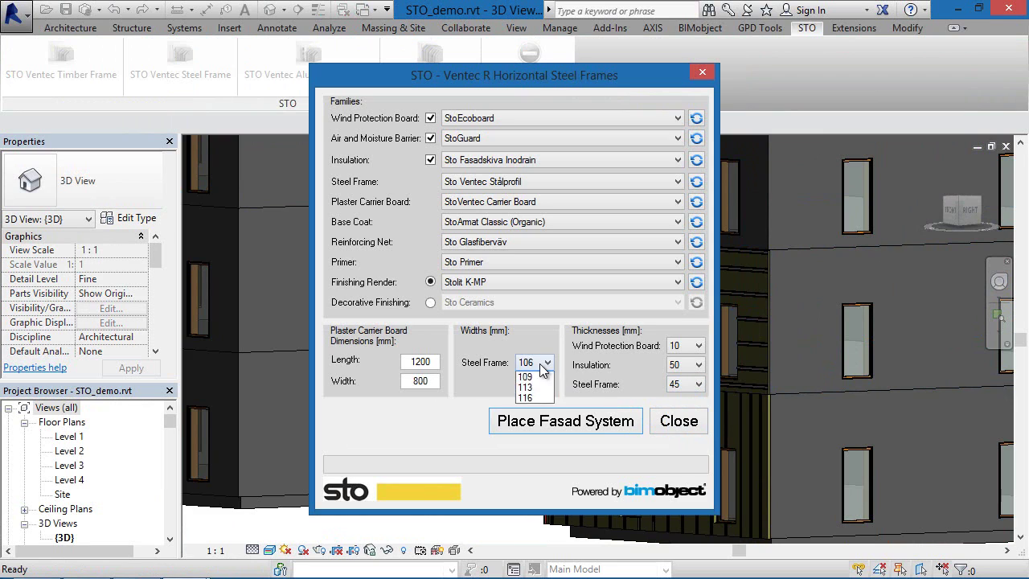
left_click(528, 408)
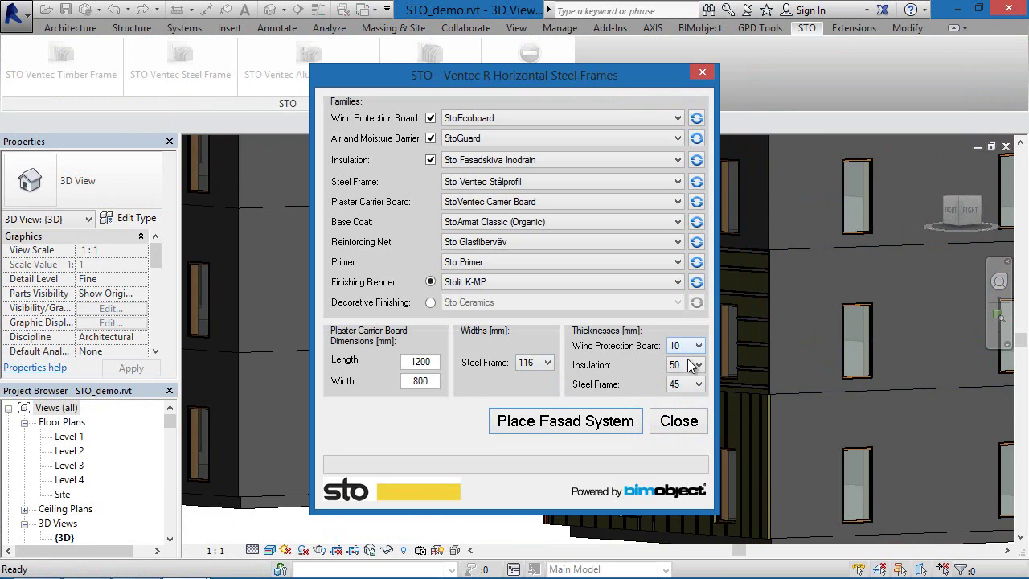
left_click(614, 424)
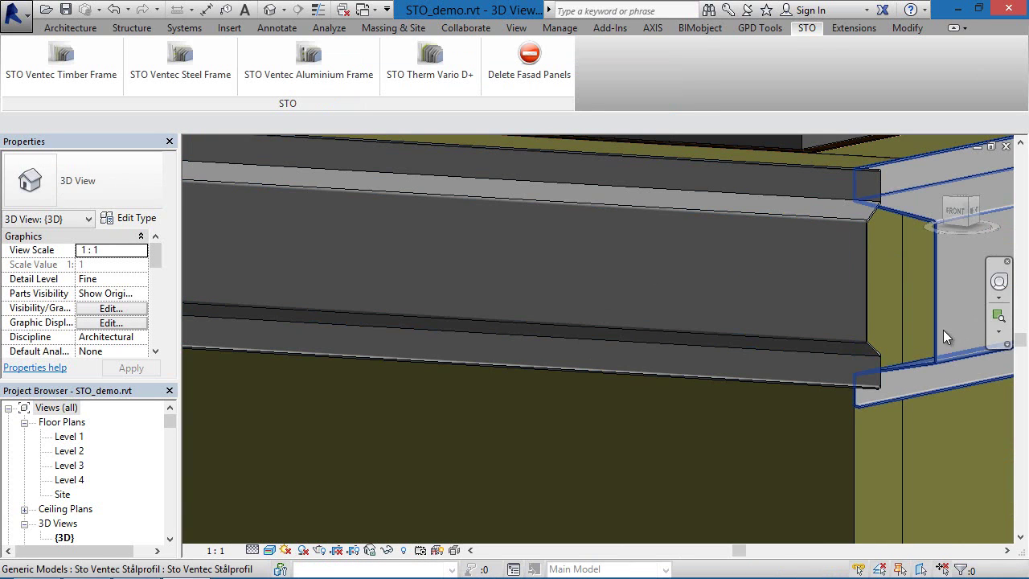
middle_click_drag(945, 337, 804, 275)
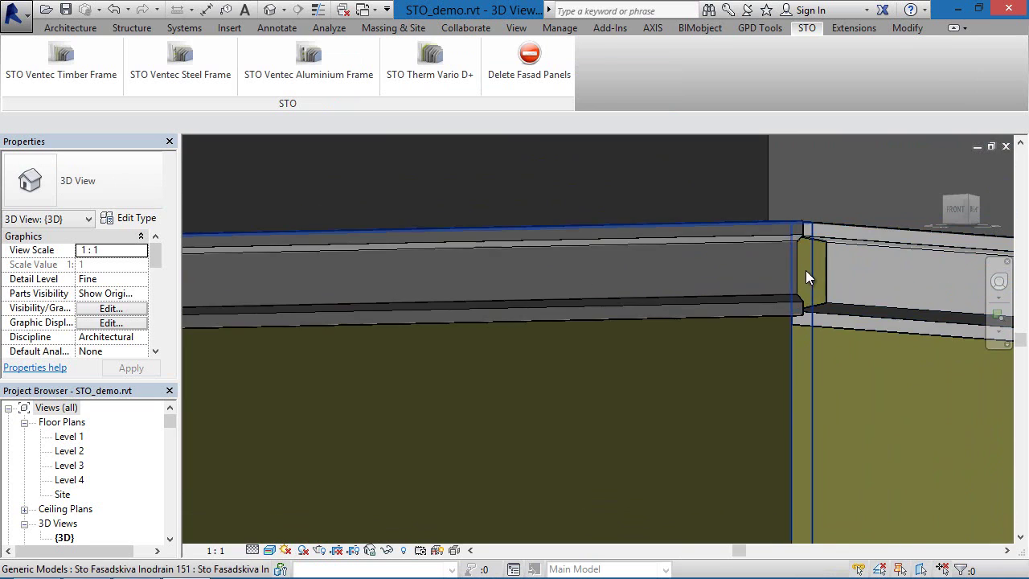
scroll(796, 306, "up", 3)
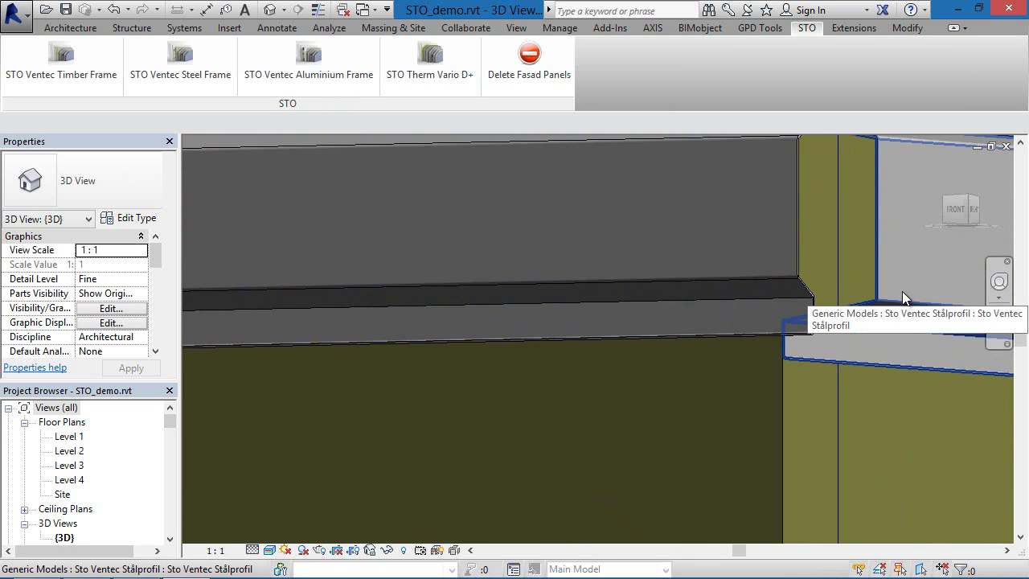
scroll(897, 303, "down", 5)
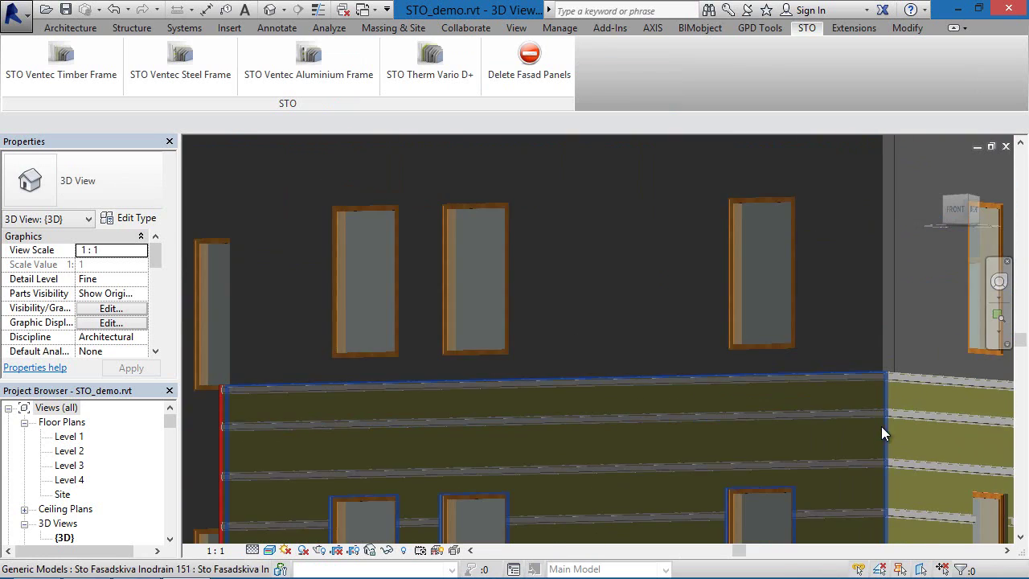
- Place a Ventec timber-frame facade with Träregel 70 x 28 and 200 mm insulation on the windowless top-storey wall
middle_click_drag(881, 429, 672, 219)
middle_click_drag(705, 263, 789, 333, "shift")
scroll(510, 322, "down", 3)
middle_click_drag(510, 322, 664, 306, "shift")
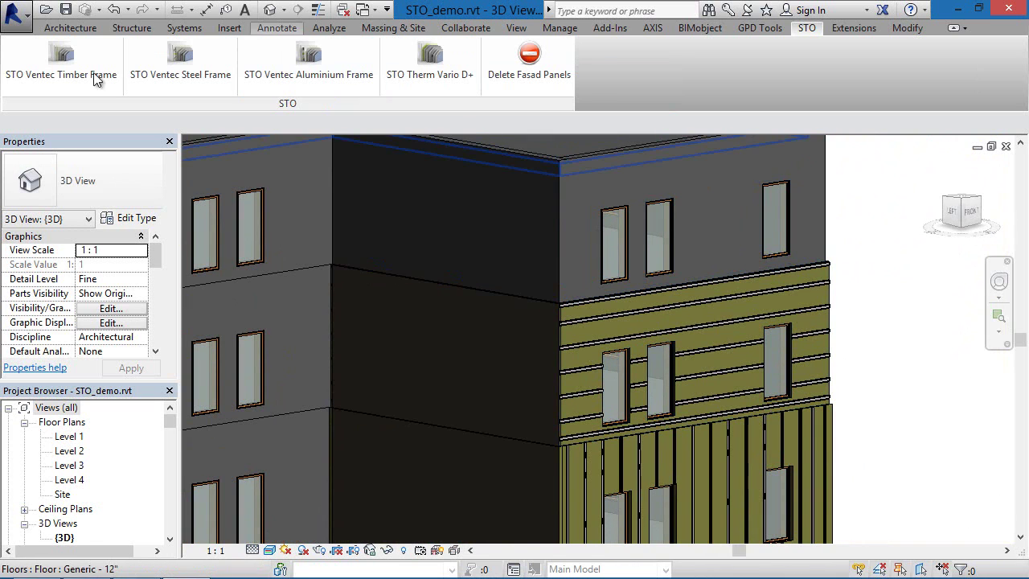
left_click(50, 77)
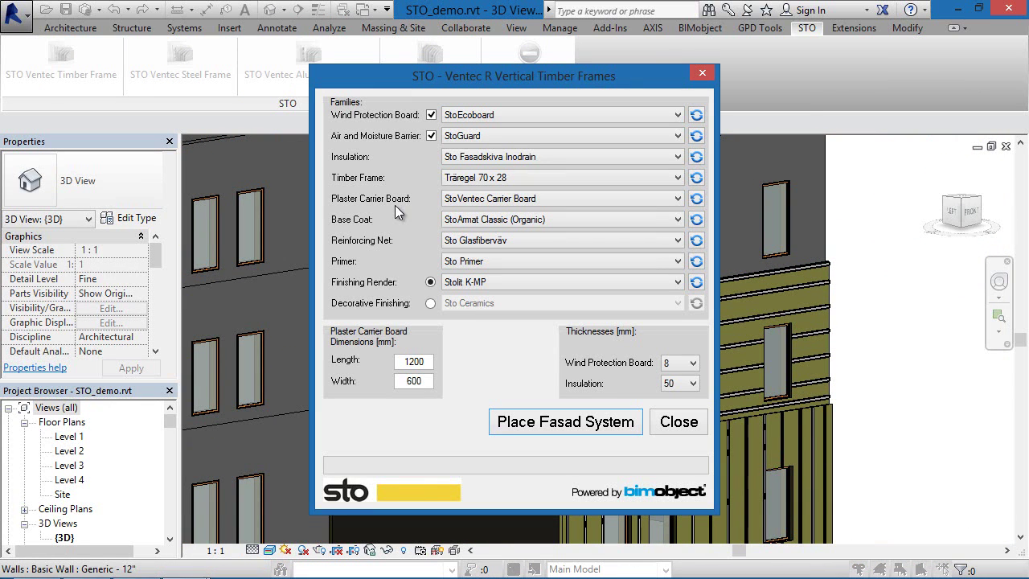
left_click(546, 177)
left_click(609, 177)
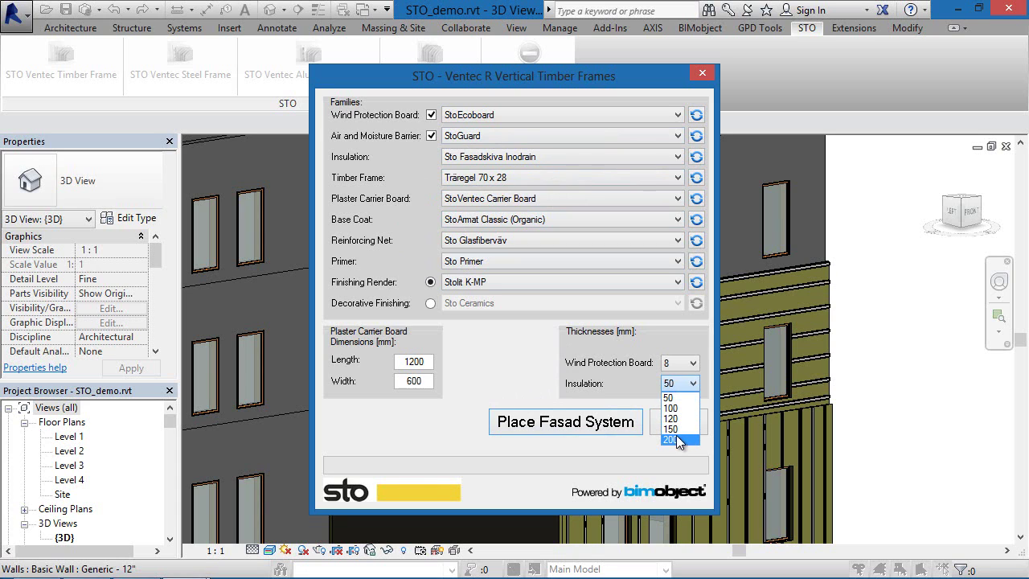
left_click(580, 422)
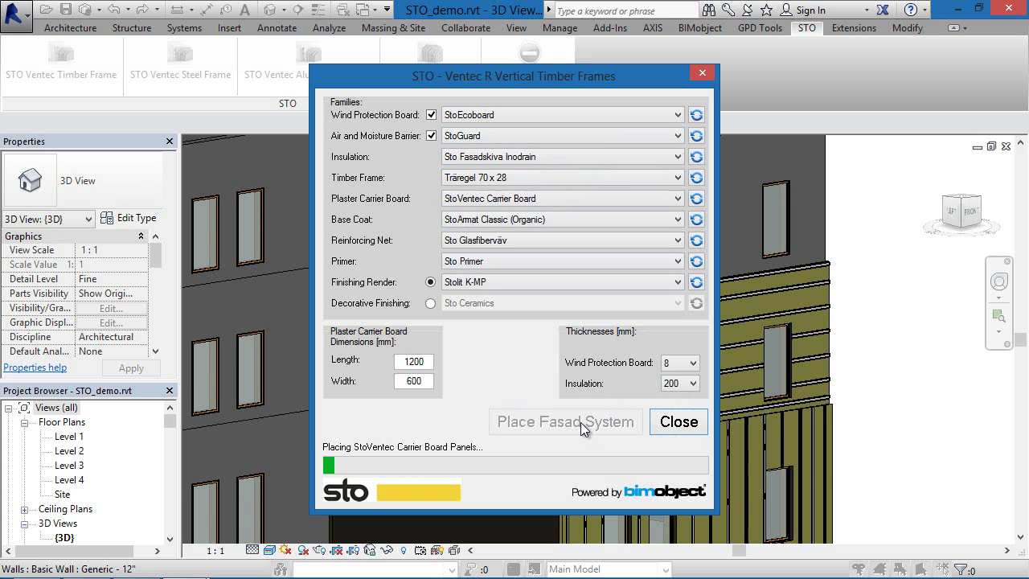
- Examine the insulation, timber frame and carrier board layers along the top edge and corner of the timber-frame facade
scroll(491, 212, "up", 3)
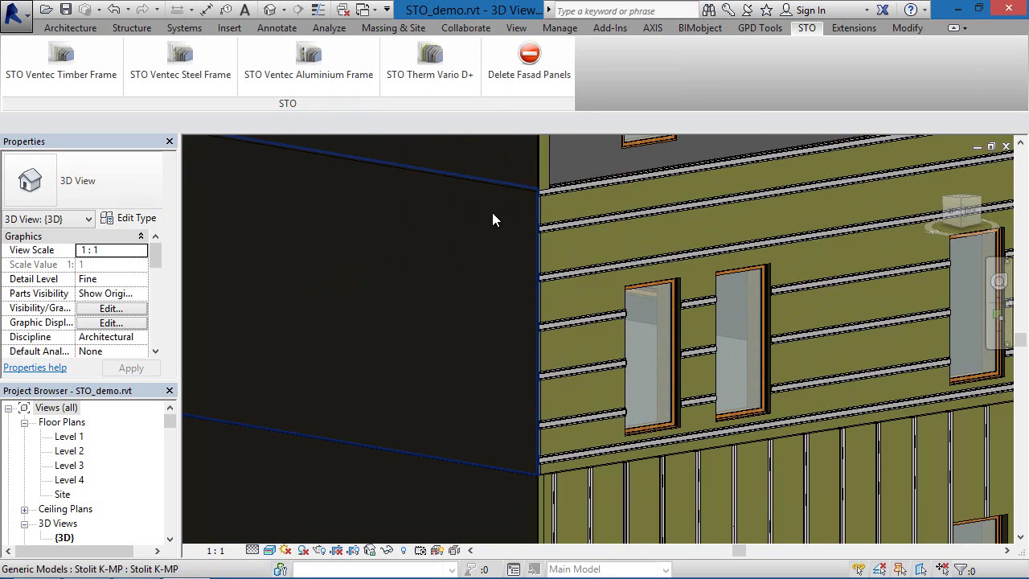
scroll(563, 229, "up", 3)
middle_click_drag(563, 232, 630, 450, "shift")
scroll(289, 307, "up", 4)
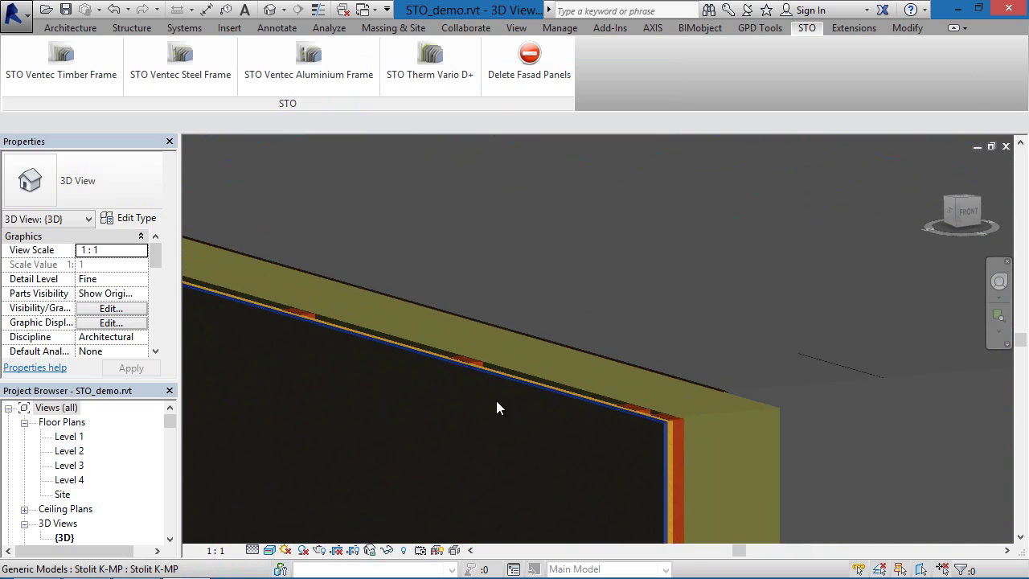
scroll(496, 400, "up", 1)
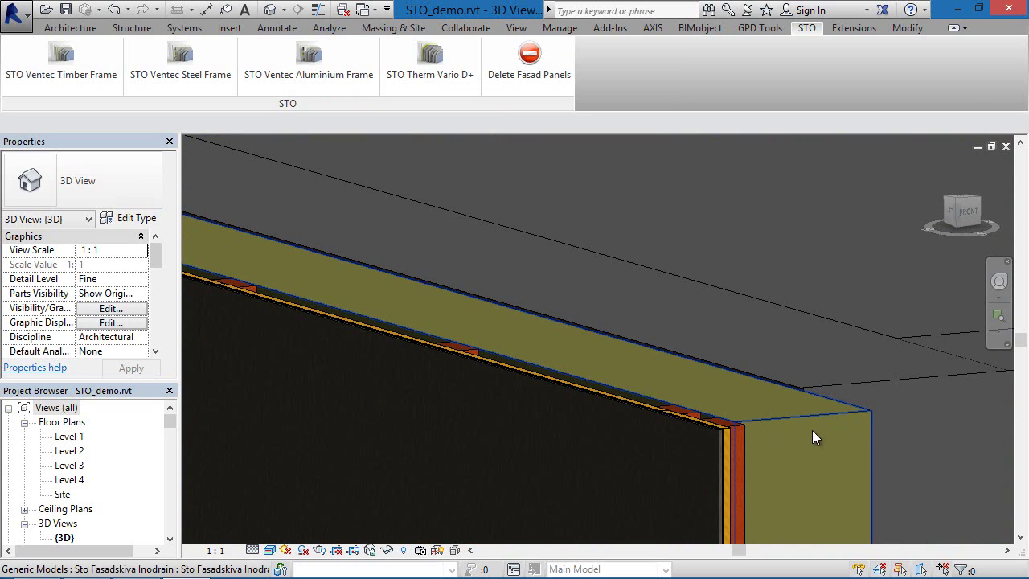
- Place a Ventec timber-frame facade with the same settings on the adjoining windowed top-storey wall
scroll(812, 433, "down", 3)
middle_click_drag(816, 471, 598, 305, "shift")
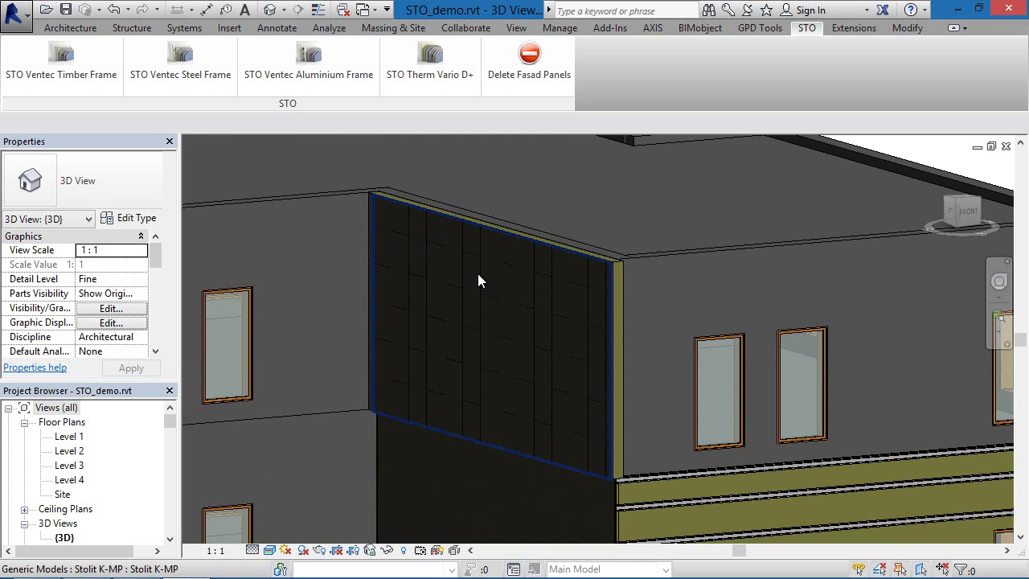
left_click(61, 57)
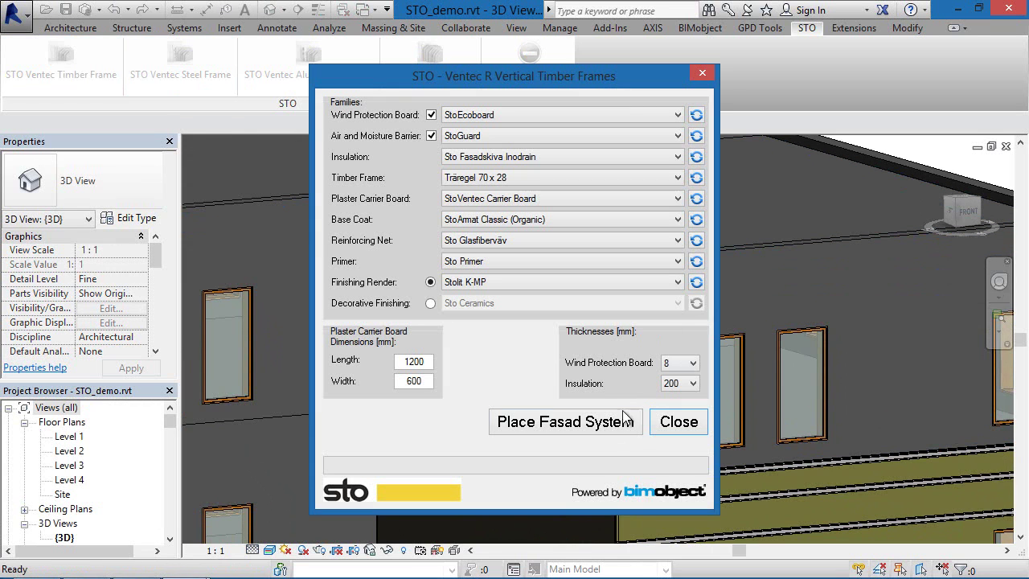
left_click(611, 424)
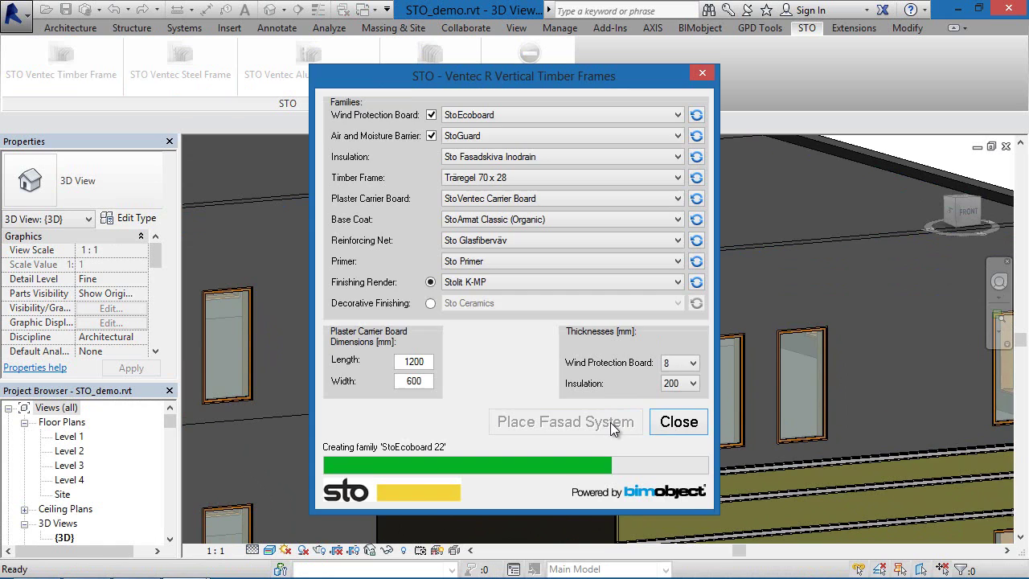
- Delete the Stolit K-MP finishing render from the windowed timber-frame facade
scroll(655, 263, "up", 2)
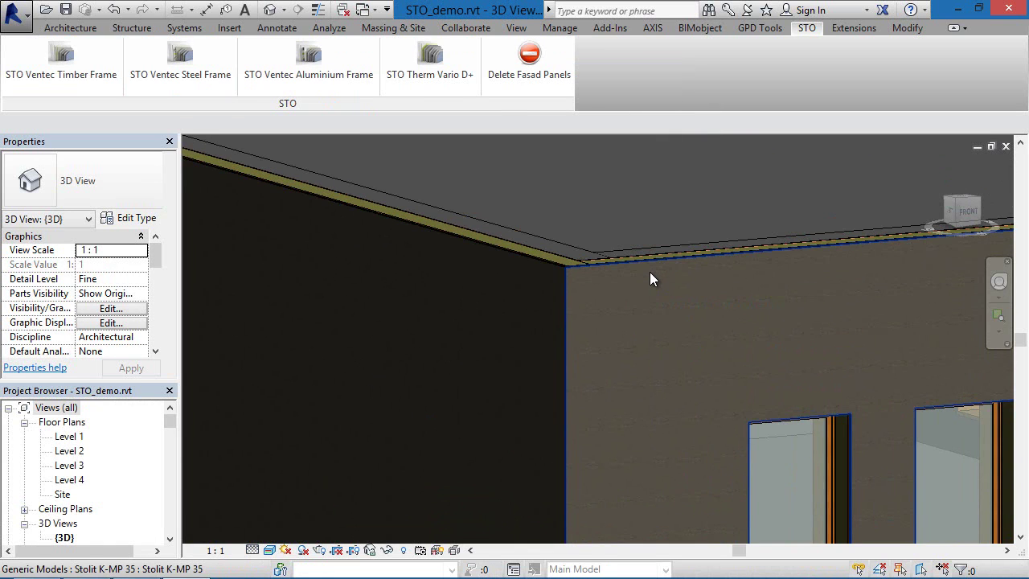
left_click(649, 272)
key("Delete")
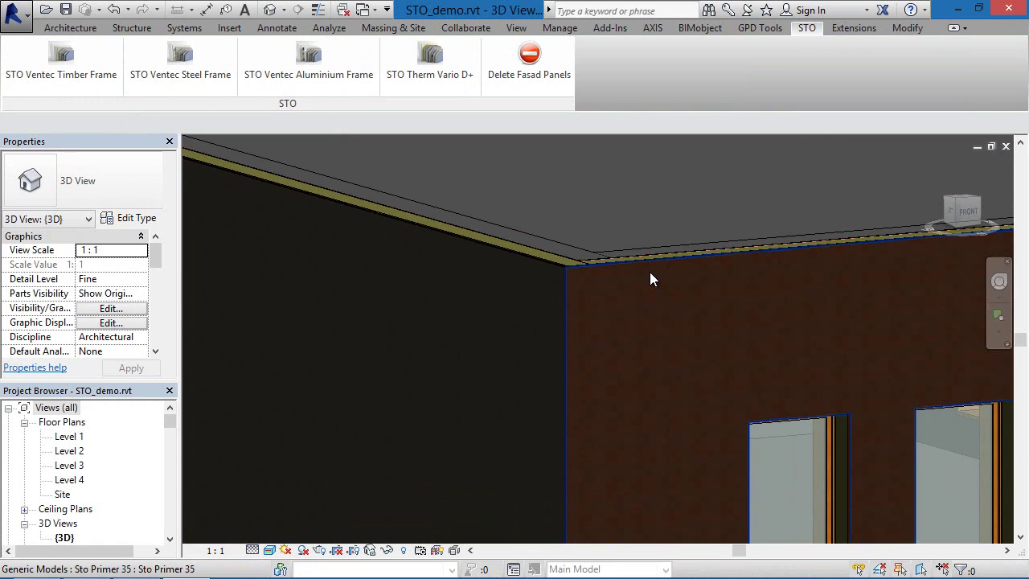
- Delete the Sto Primer, StoArmat Classic base coat and StoVentec carrier boards from the windowed top-storey timber-frame facade
left_click(650, 272)
key("Delete")
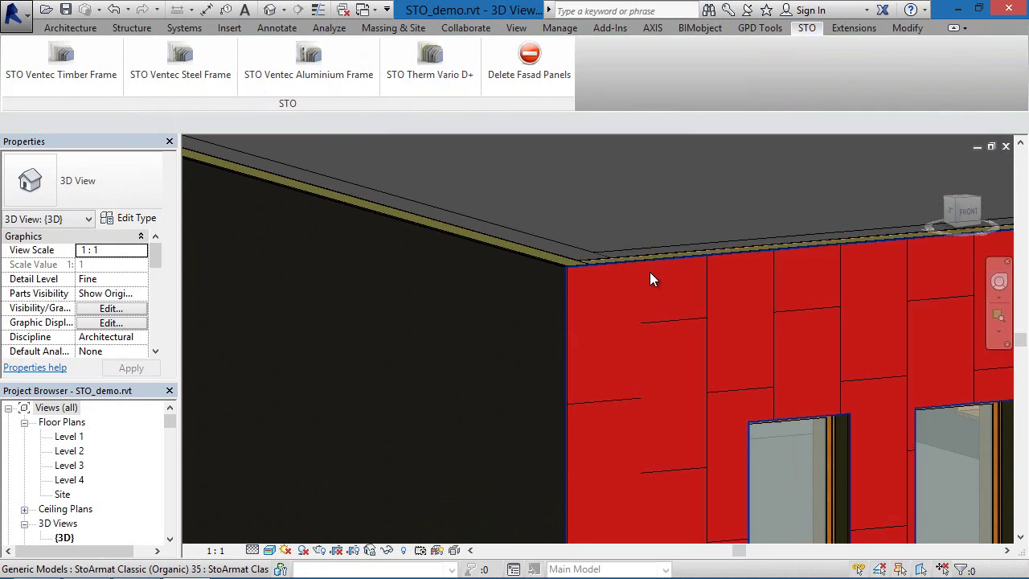
left_click(650, 272)
key("Delete")
left_click(649, 271)
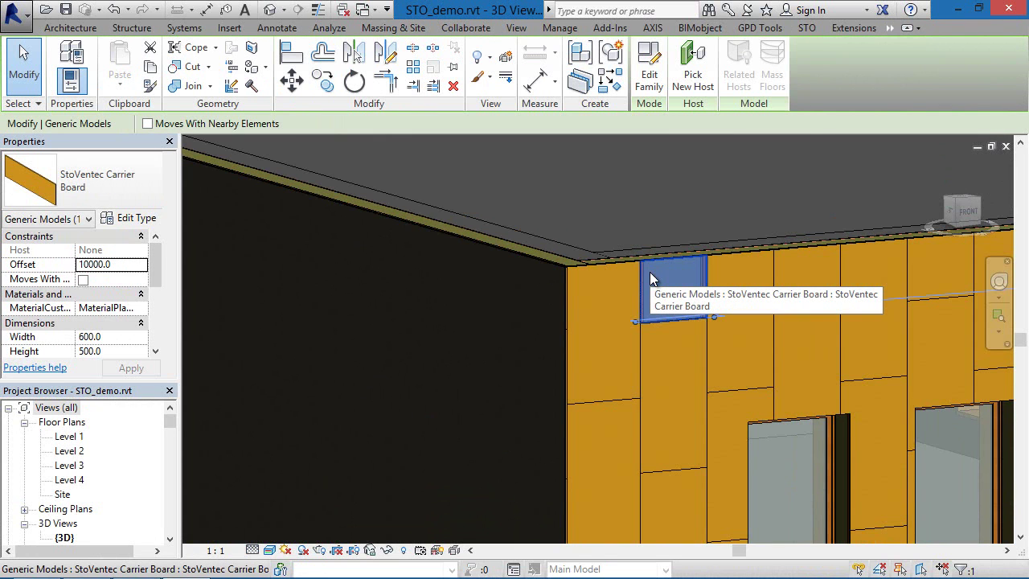
key("Delete")
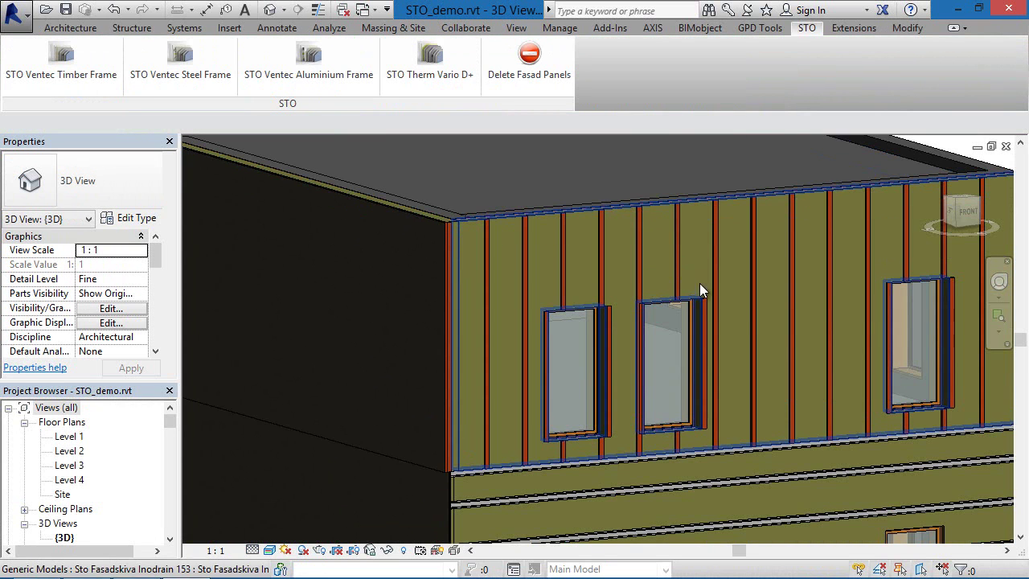
- Remove the facade panels from the middle-storey side wall with three windows and horizontal battens
middle_click_drag(739, 318, 616, 280, "shift")
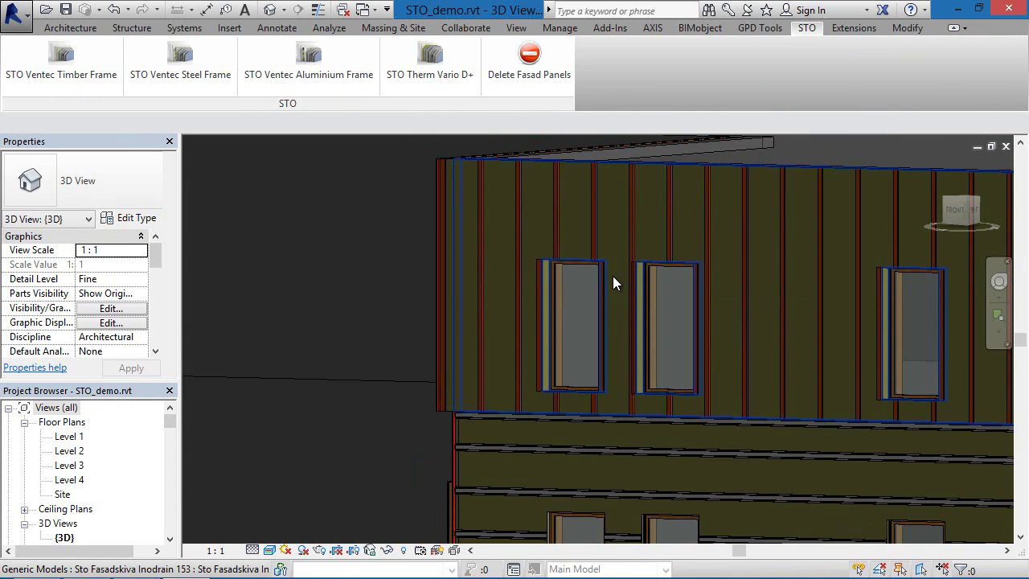
scroll(612, 276, "down", 3)
middle_click_drag(563, 257, 755, 470, "shift")
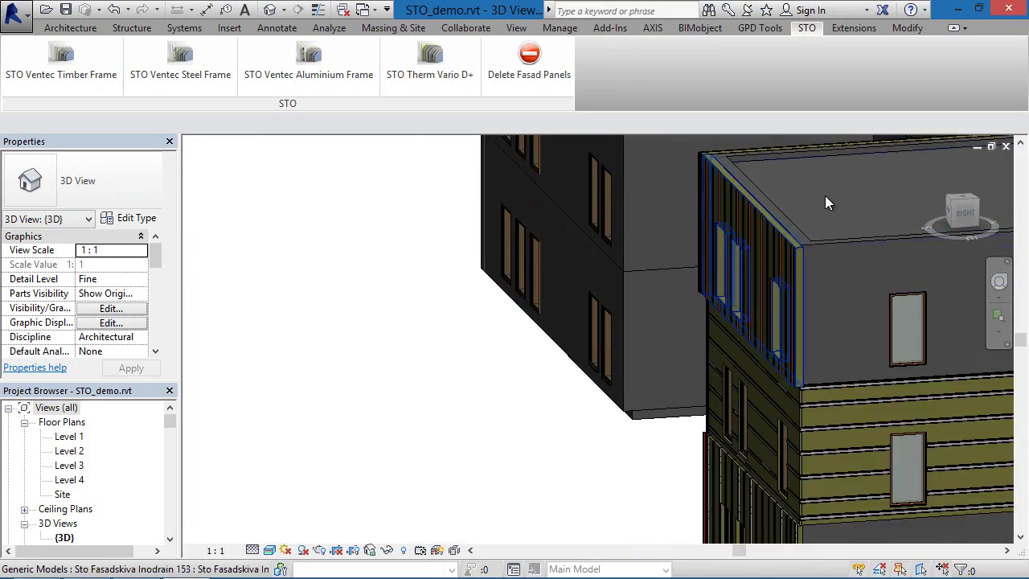
scroll(799, 221, "up", 4)
scroll(754, 349, "up", 2)
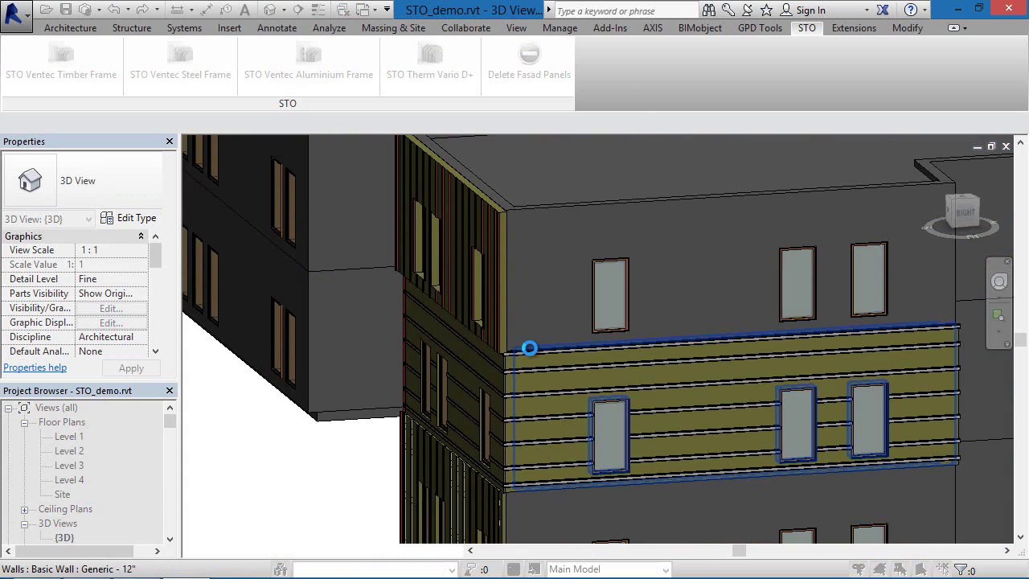
left_click(529, 348)
left_click(564, 325)
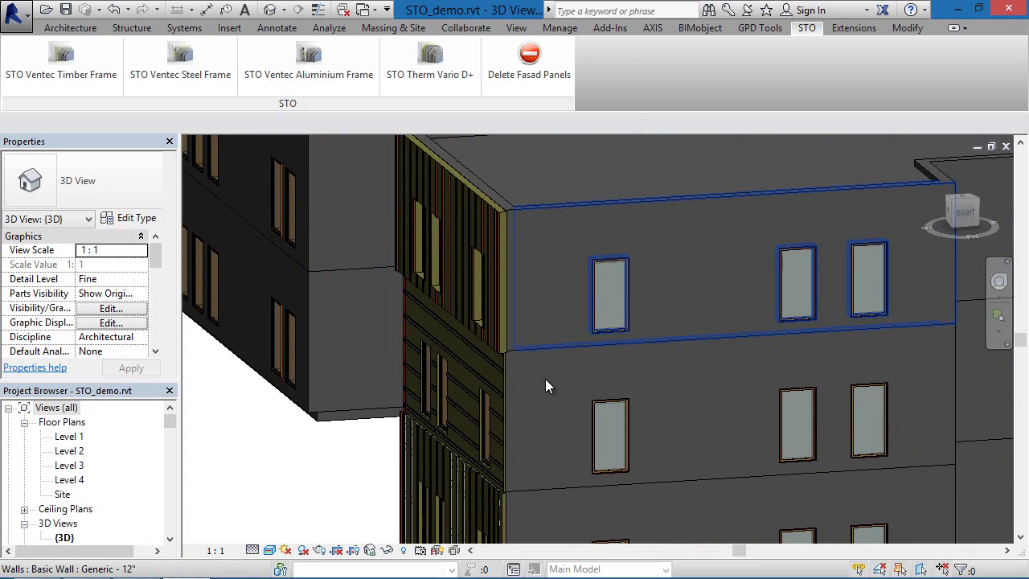
- Remove the facade panels from the adjoining middle-storey wall around the corner and from the timber-frame wall above it
left_click(530, 65)
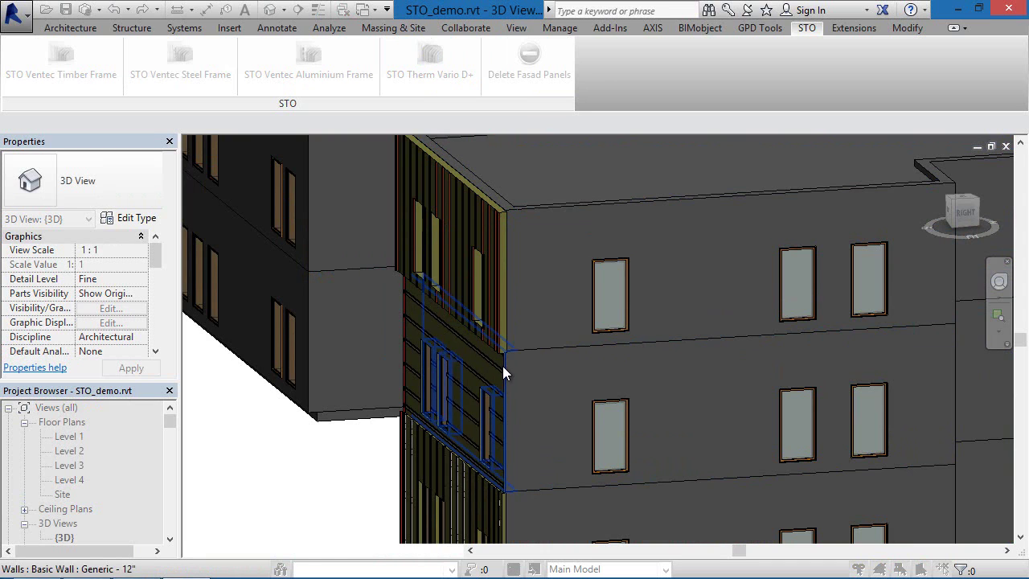
left_click(502, 366)
left_click(555, 325)
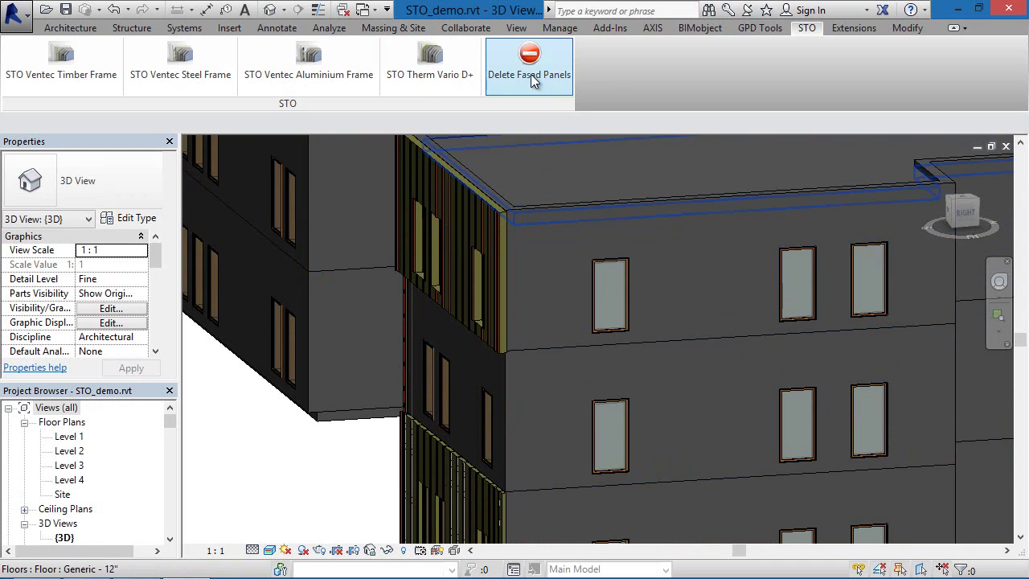
left_click(530, 64)
left_click(497, 191)
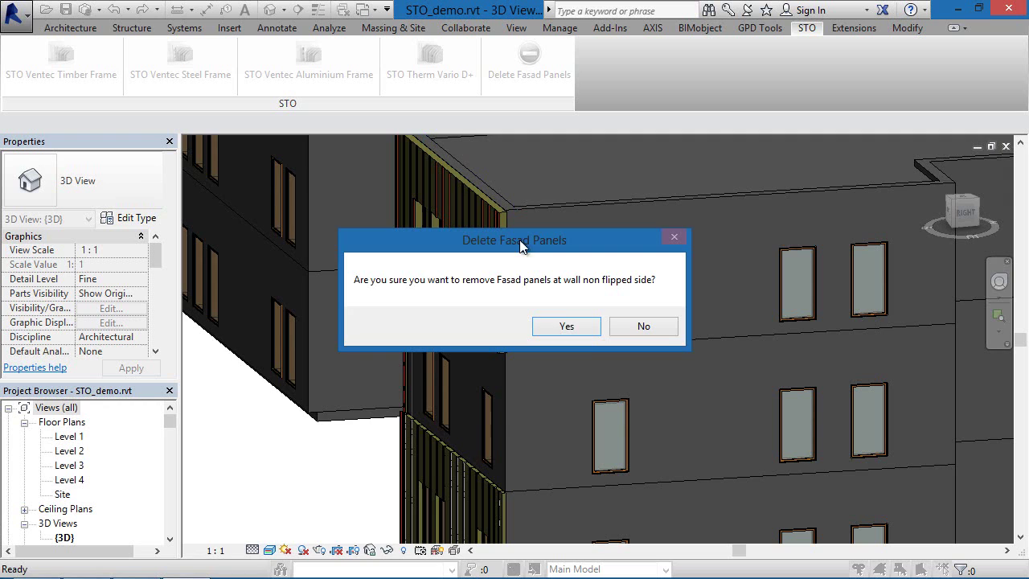
left_click(565, 324)
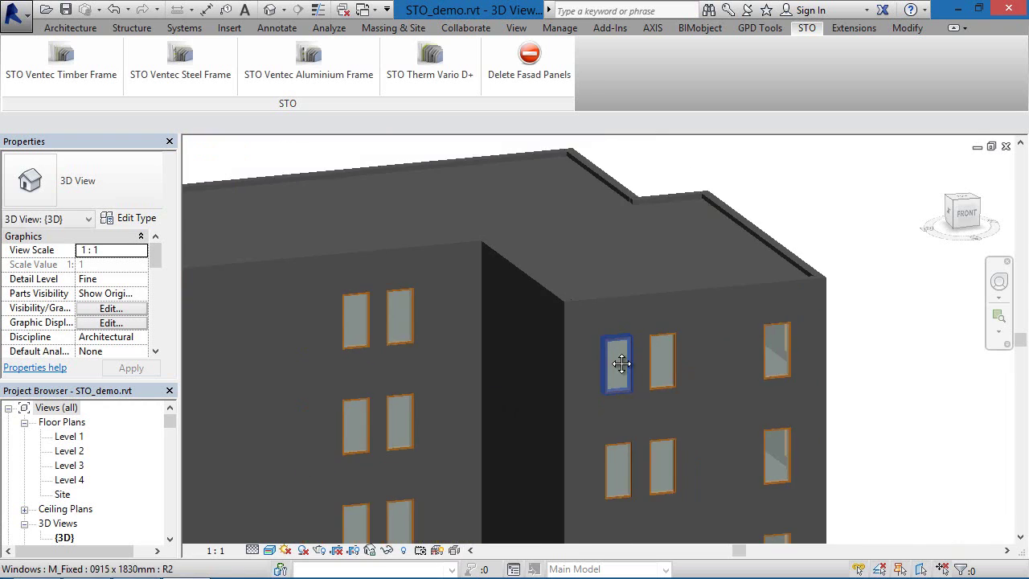
- Place a Therm Vario D+ facade on the ground-storey wall with three windows at the front of the projecting wing
scroll(564, 305, "down", 2)
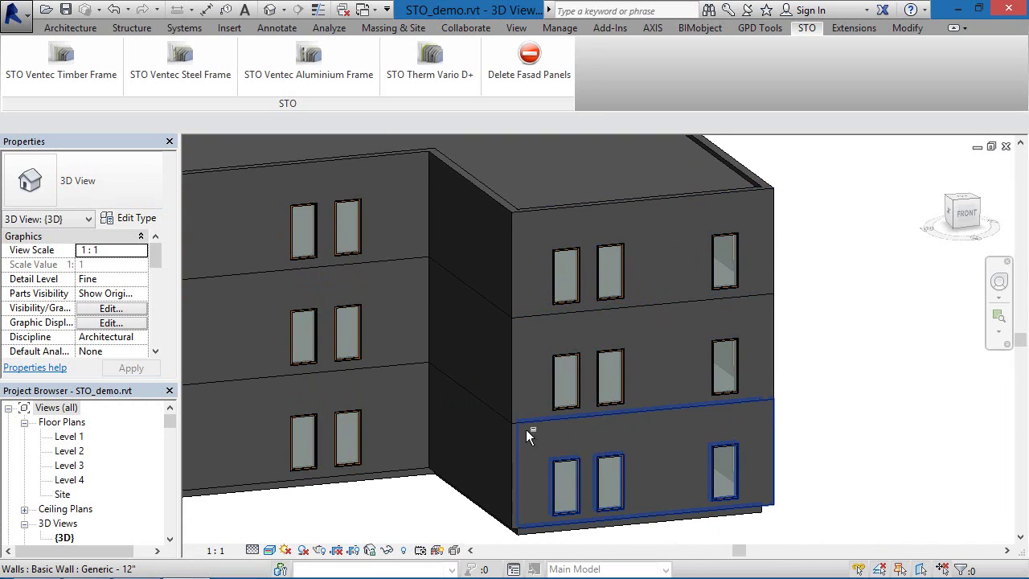
middle_click_drag(525, 429, 602, 387, "shift")
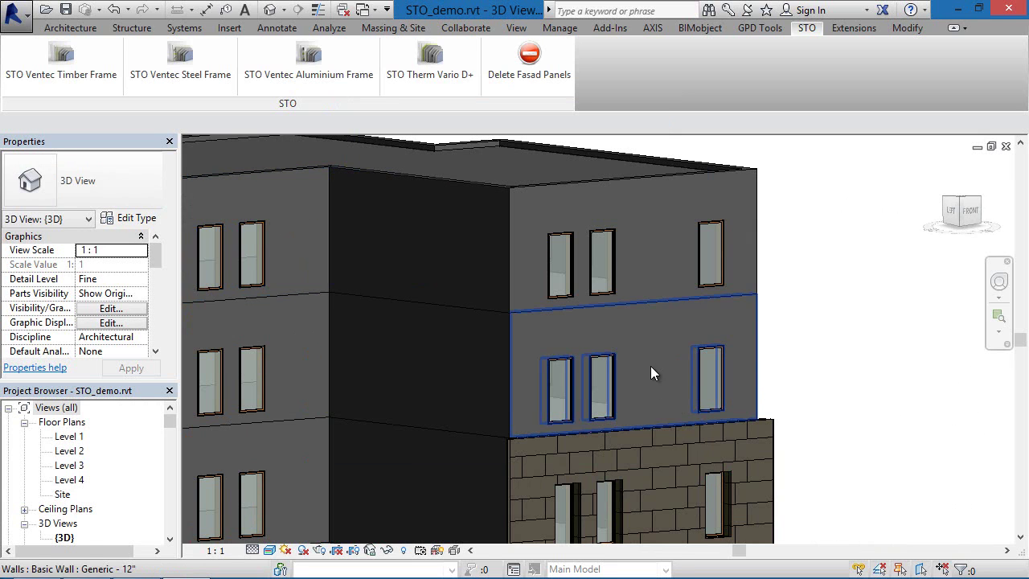
scroll(650, 366, "up", 3)
mouse_move(823, 329)
middle_mouse_down("shift")
mouse_move(707, 372)
mouse_move(586, 383)
mouse_move(586, 414)
mouse_move(840, 299)
mouse_move(702, 334)
mouse_move(809, 328)
middle_mouse_up("shift")
scroll(562, 361, "down", 4)
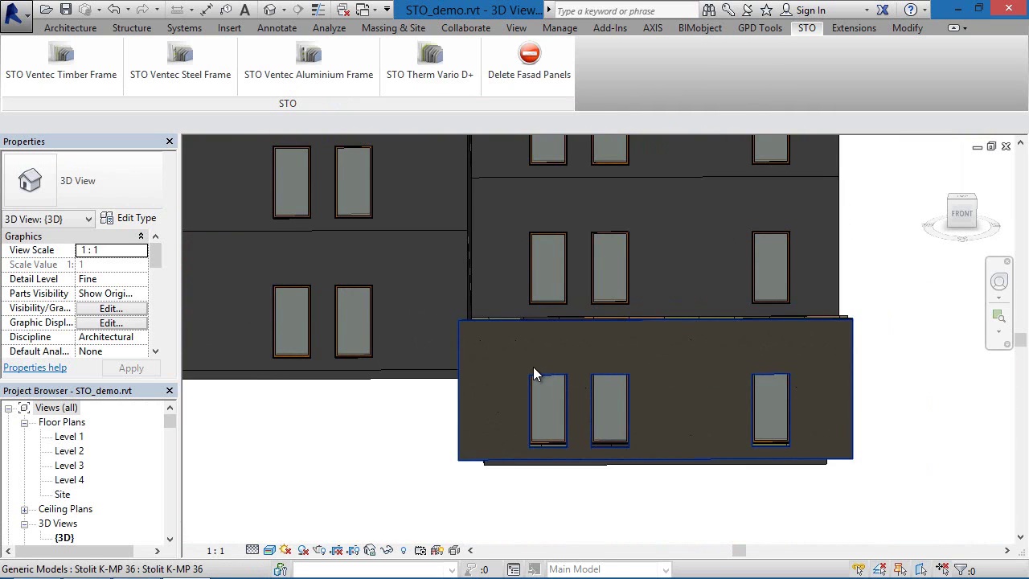
- Examine the render, base coat and insulation layers along the top edge and corner of the ground-storey Therm Vario D+ facade
middle_click_drag(535, 374, 631, 340, "shift")
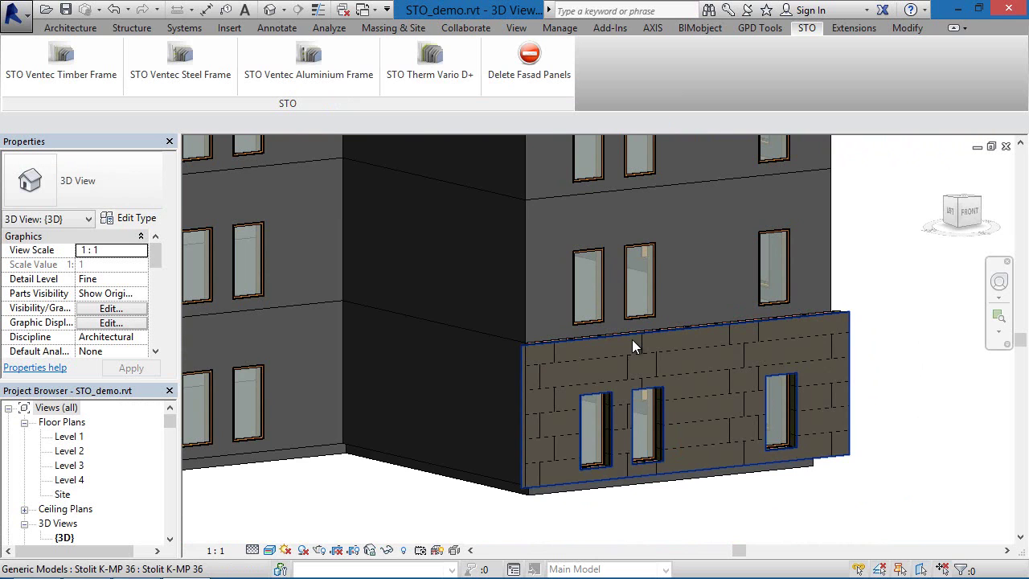
scroll(641, 344, "up", 3)
middle_click_drag(652, 384, 579, 360)
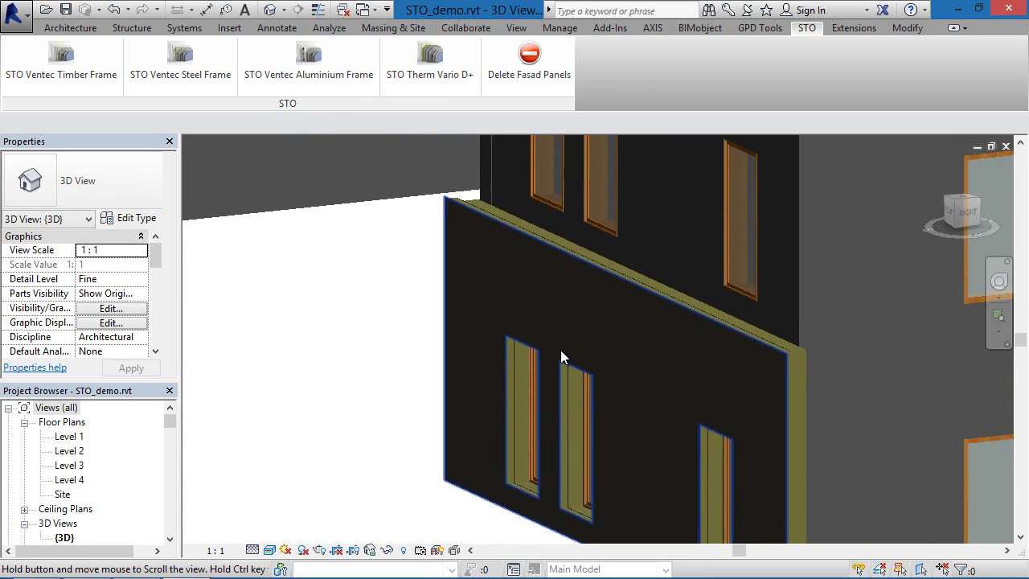
scroll(560, 350, "up", 1)
scroll(800, 311, "up", 5)
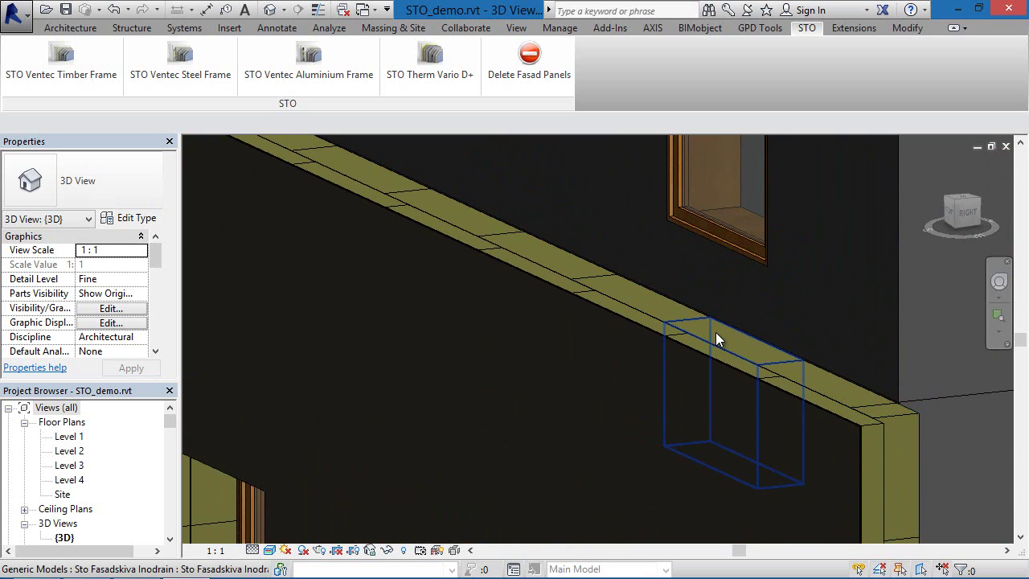
scroll(863, 422, "up", 6)
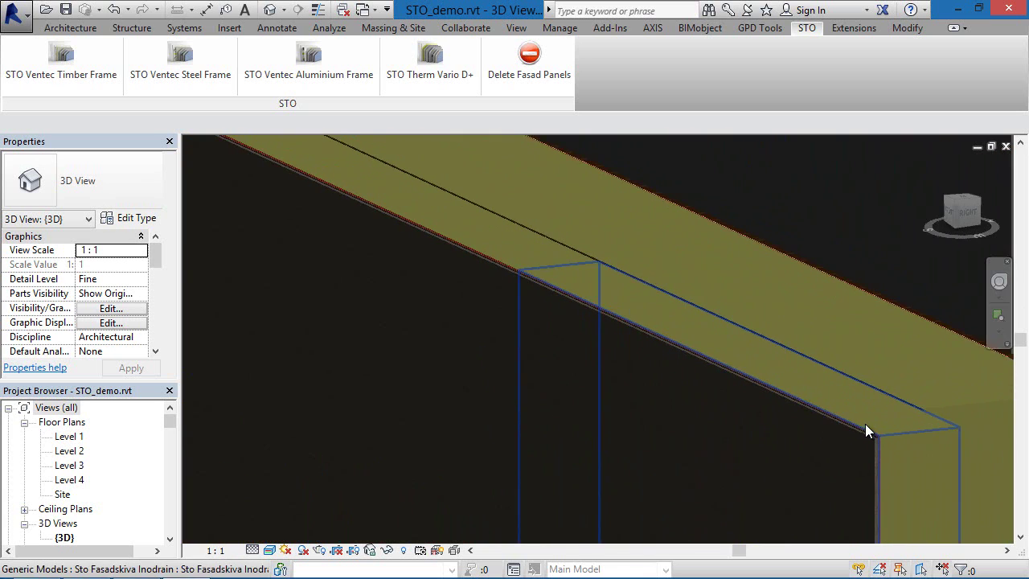
scroll(881, 422, "down", 3)
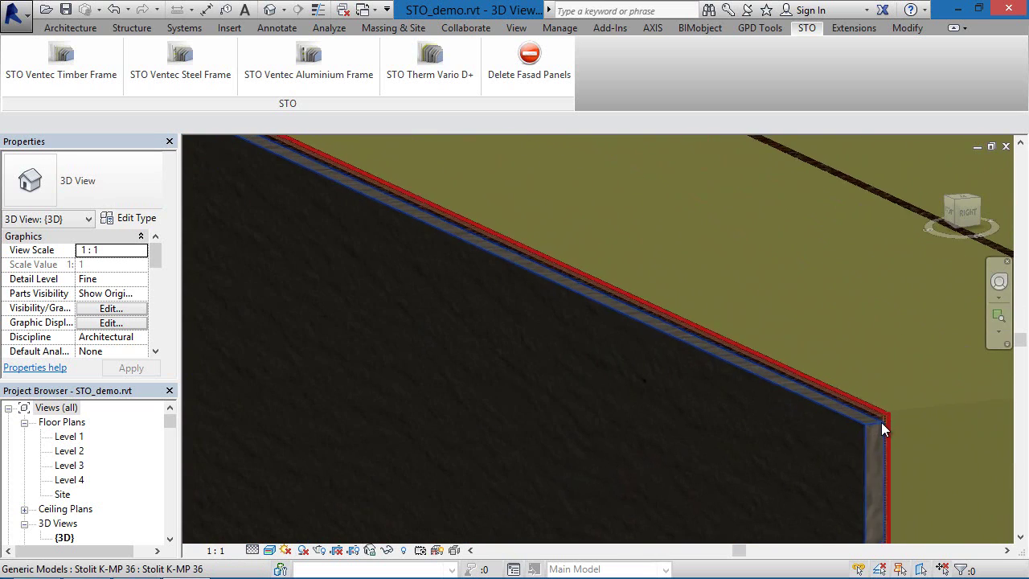
scroll(881, 430, "down", 6)
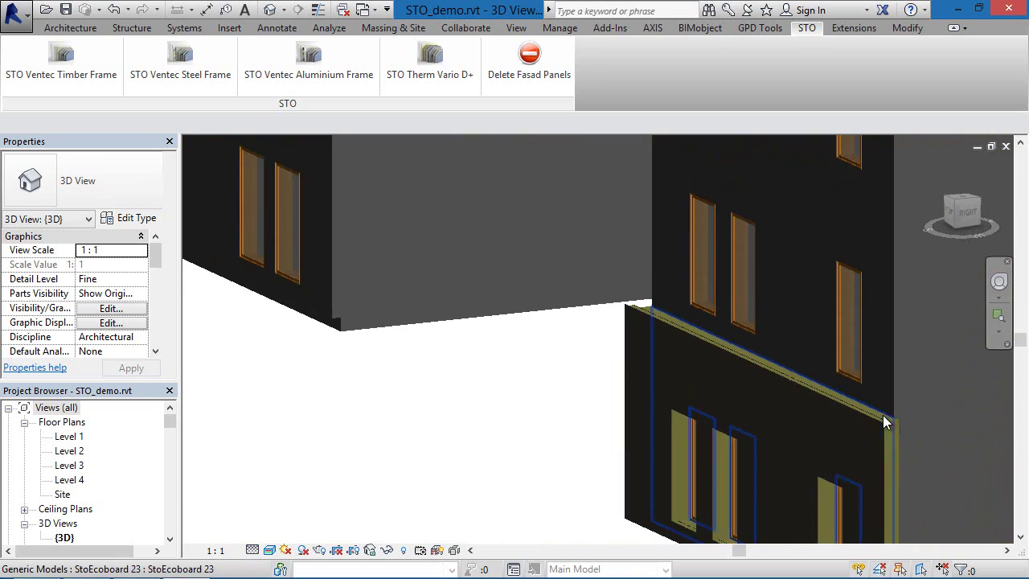
- Place a Therm Vario D+ facade with 10 mm StoEcoboard and 300 mm Inodrain insulation on the adjoining windowless ground-storey wall
middle_click_drag(608, 386, 833, 382, "shift")
middle_click_drag(714, 384, 993, 239)
left_click(430, 64)
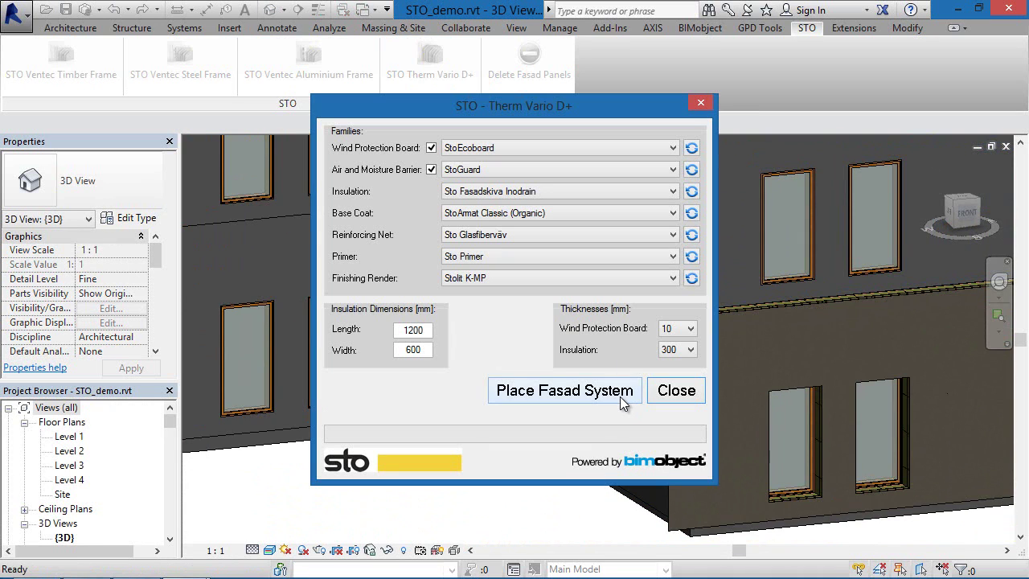
left_click(620, 396)
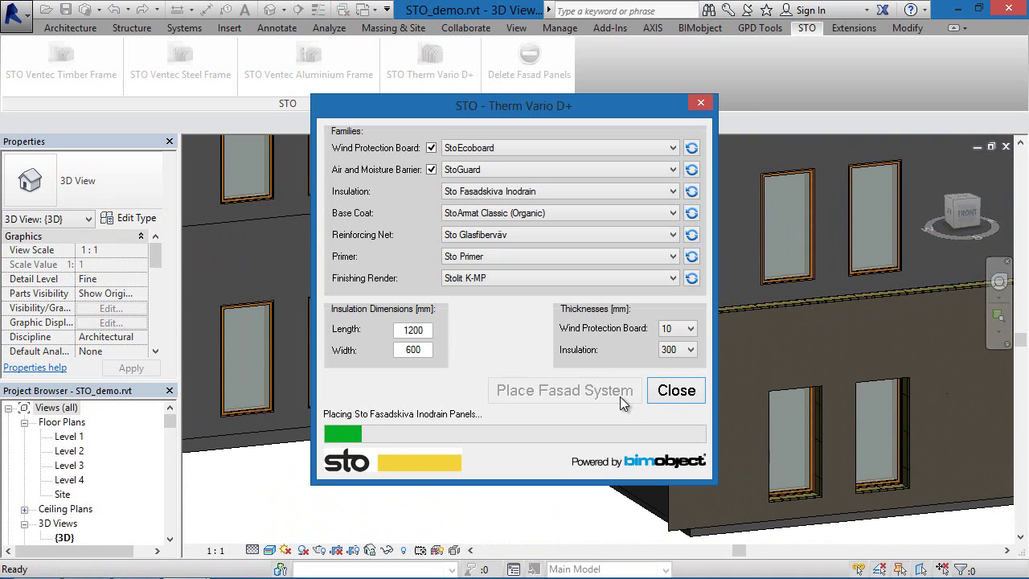
scroll(639, 325, "up", 6)
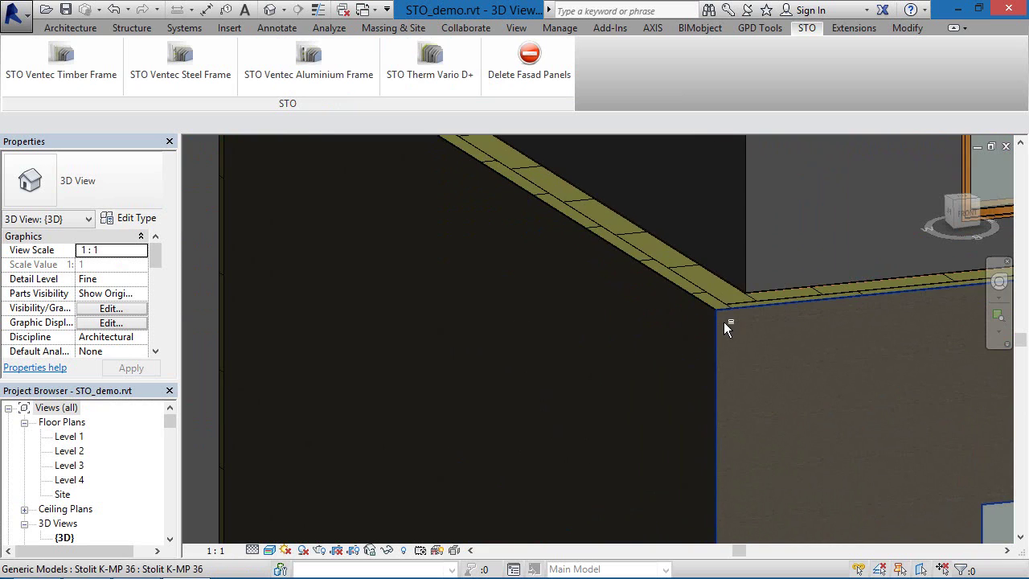
middle_click_drag(723, 322, 719, 296, "shift")
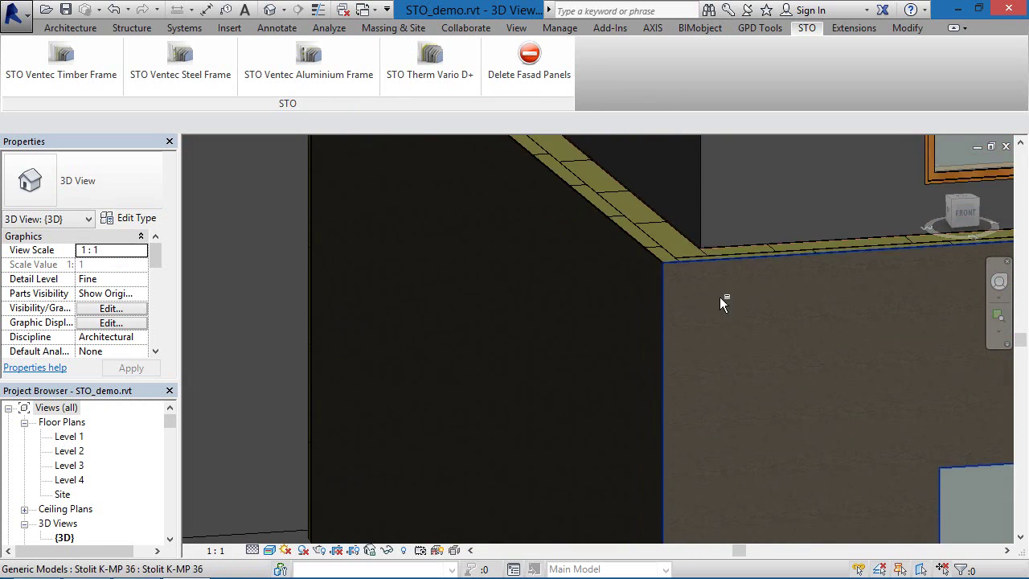
- Place a Therm Vario D+ facade on the windowless wall one storey above the ground-storey cladding
scroll(757, 192, "down", 5)
middle_click_drag(766, 207, 559, 295, "shift")
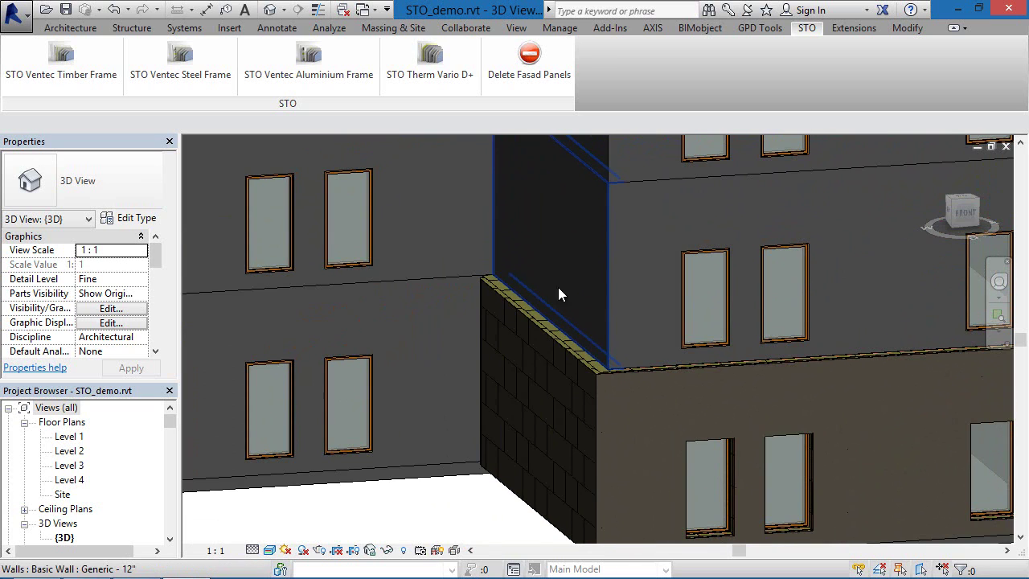
left_click(451, 79)
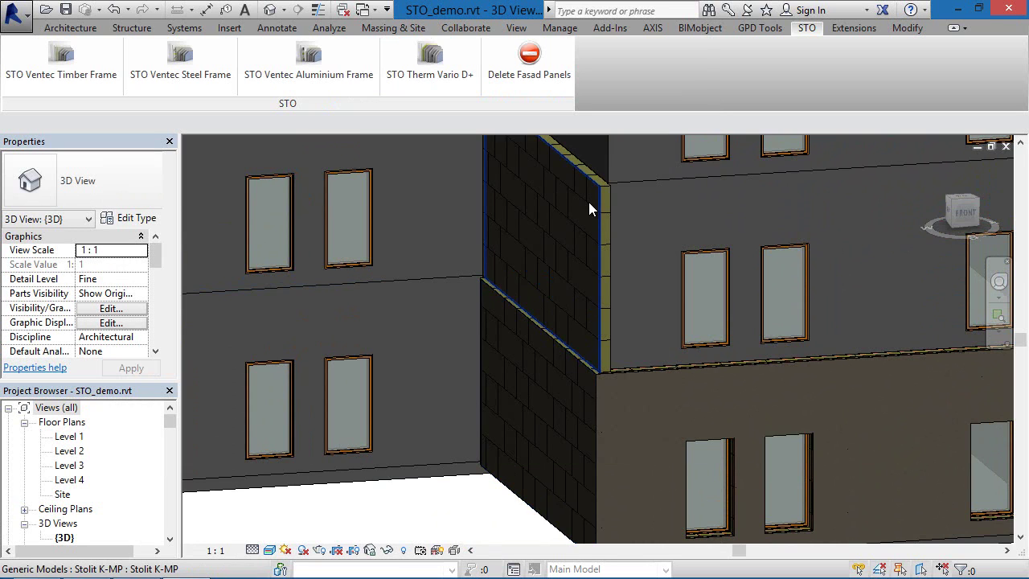
- Examine the insulation edges and corner joint where the upper windowless Therm Vario D+ facade meets the ground-storey facades
scroll(588, 209, "up", 10)
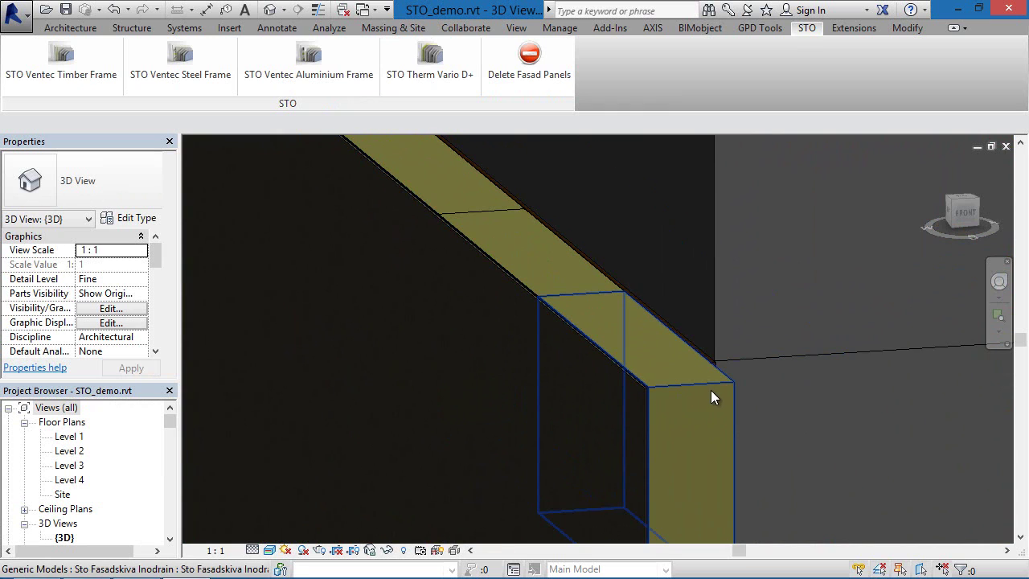
scroll(711, 387, "down", 5)
middle_click_drag(709, 396, 616, 266)
scroll(698, 362, "down", 5)
middle_click_drag(695, 400, 707, 358, "shift")
scroll(677, 474, "up", 4)
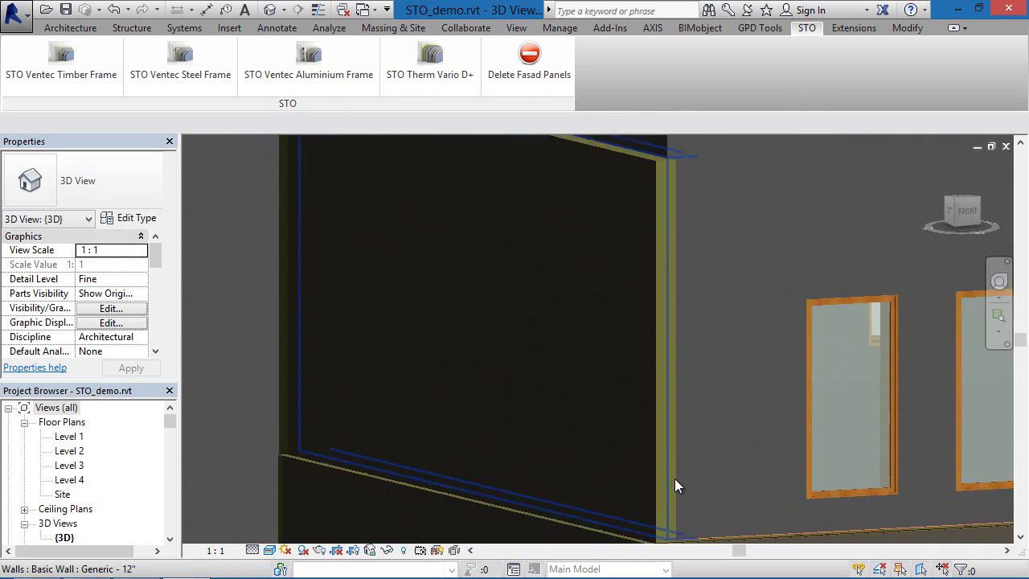
scroll(675, 478, "up", 3)
middle_click_drag(680, 505, 705, 310)
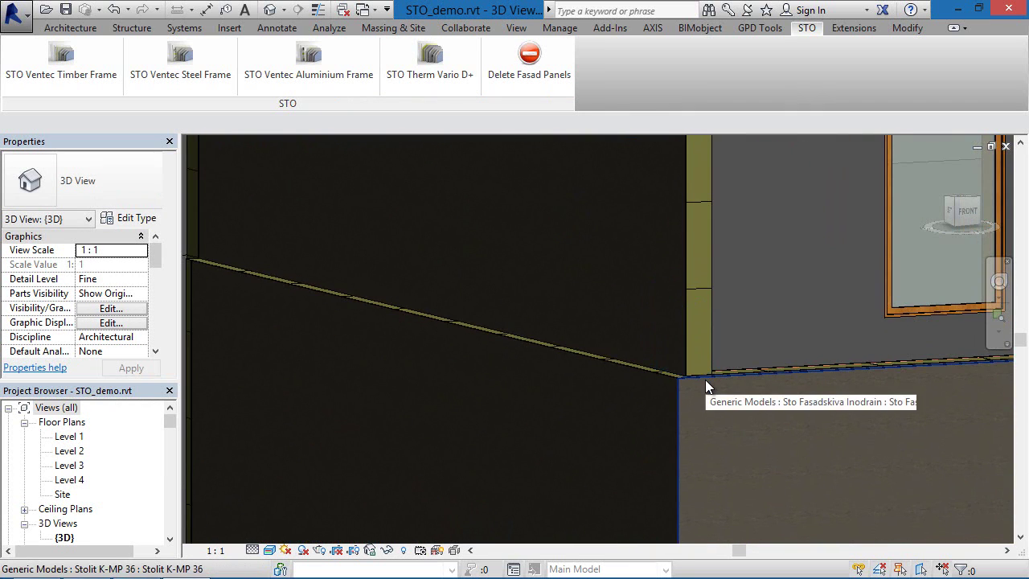
scroll(770, 447, "down", 4)
middle_click_drag(770, 447, 591, 283)
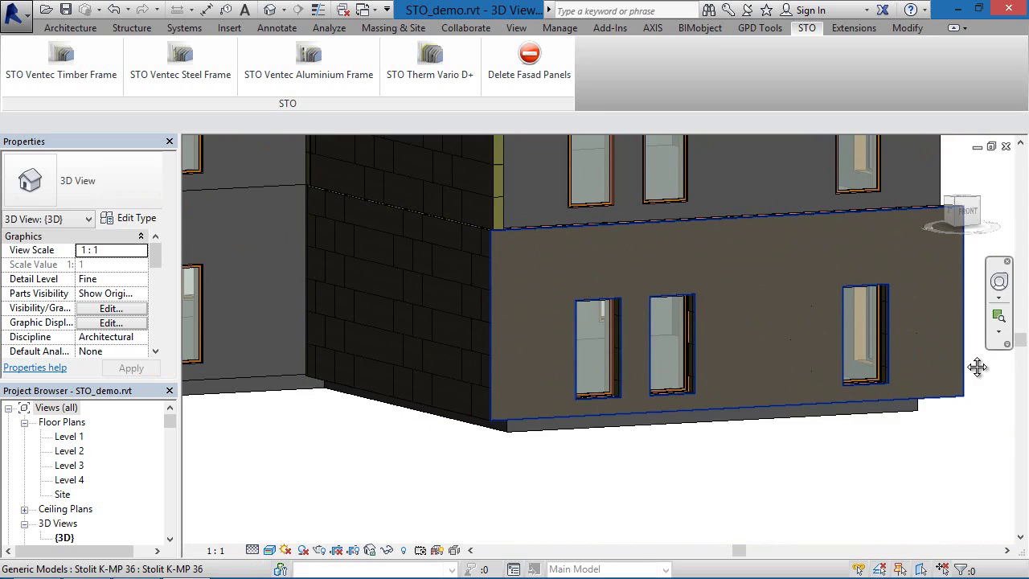
middle_click_drag(977, 367, 798, 366, "shift")
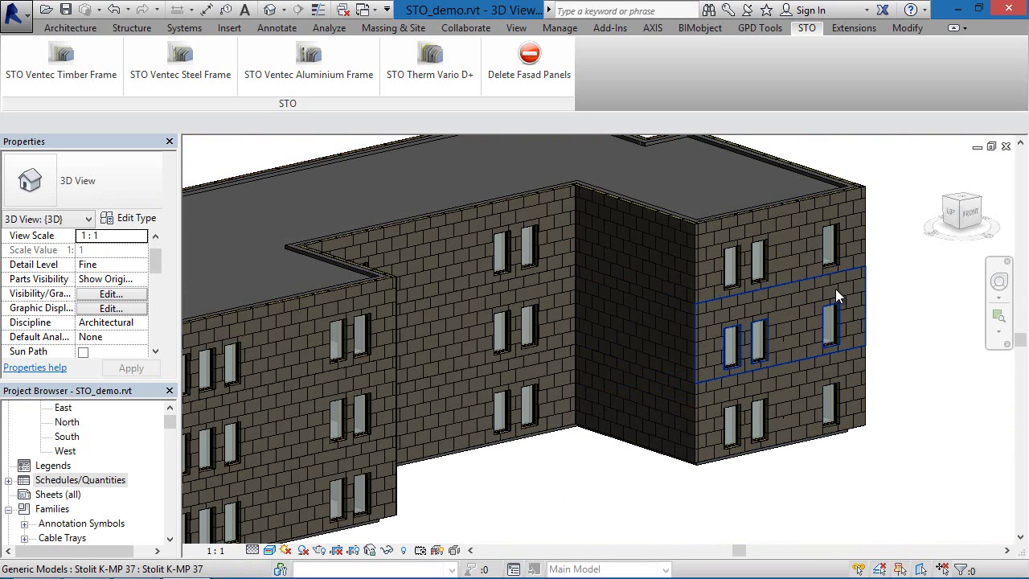
- Delete the Stolit K-MP, Sto Primer, glass-fibre mesh and StoArmat Classic layers from the three-window end wall's top-storey facade
middle_click_drag(835, 294, 812, 336, "shift")
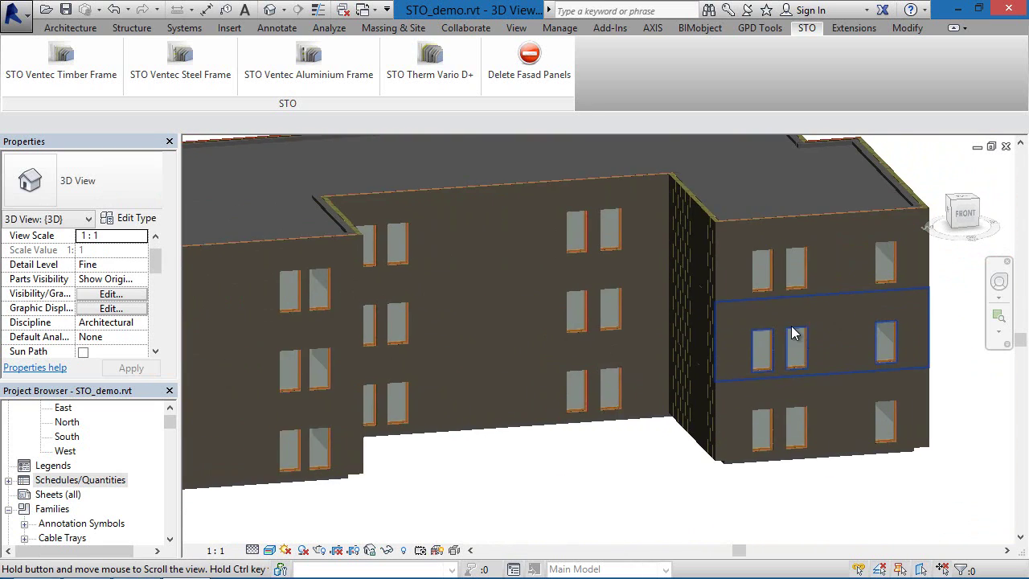
scroll(772, 219, "up", 7)
middle_click_drag(659, 225, 831, 397)
scroll(635, 249, "up", 4)
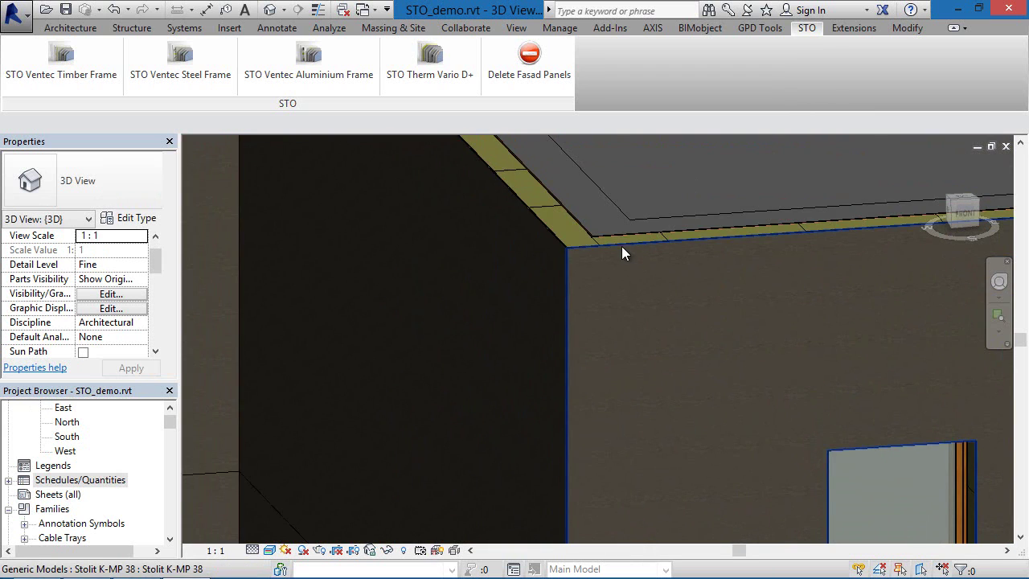
left_click(638, 252)
scroll(638, 252, "down", 3)
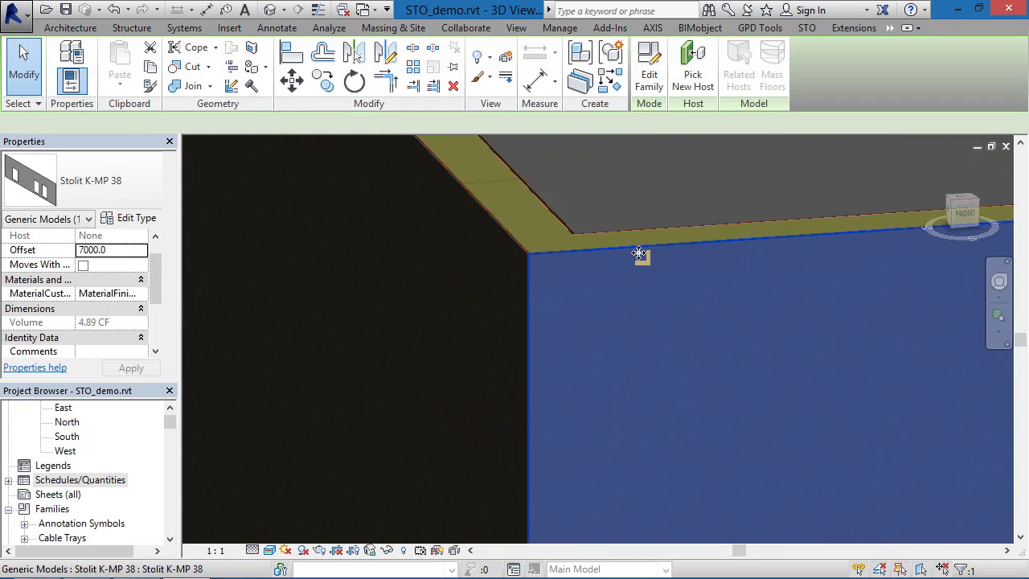
key("Delete")
left_click(638, 252)
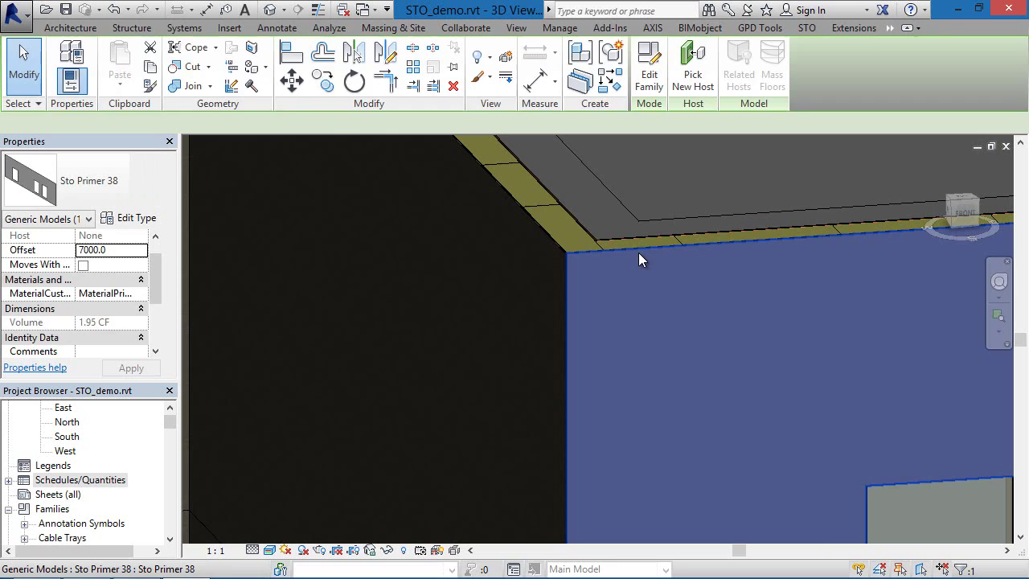
key("Delete")
left_click(638, 253)
key("Delete")
left_click(638, 252)
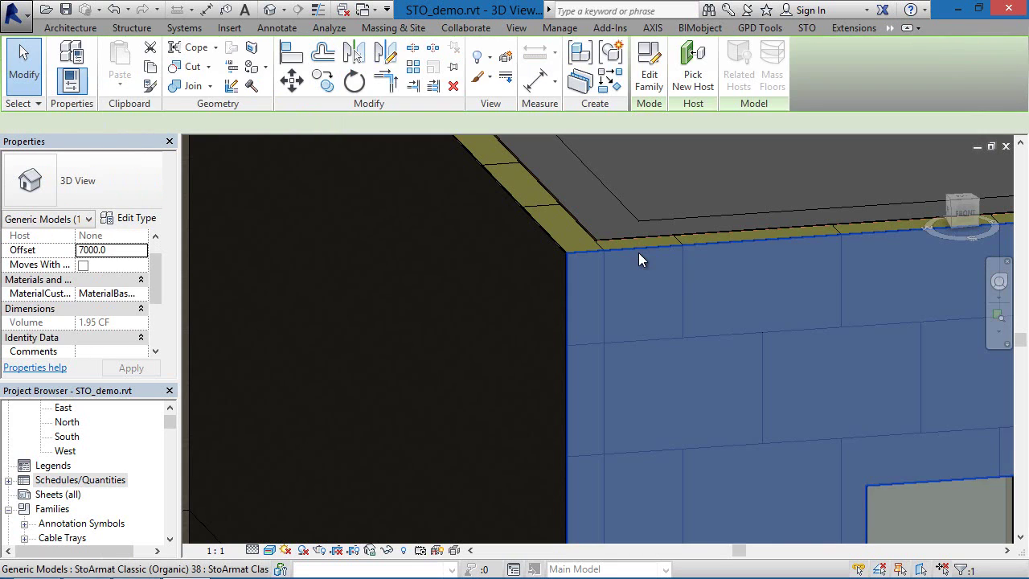
key("Delete")
- Strip the middle-storey facade of the same end wall to its insulation by deleting the finish, primer, mesh and base coat
scroll(683, 281, "down", 5)
middle_click_drag(690, 286, 852, 218)
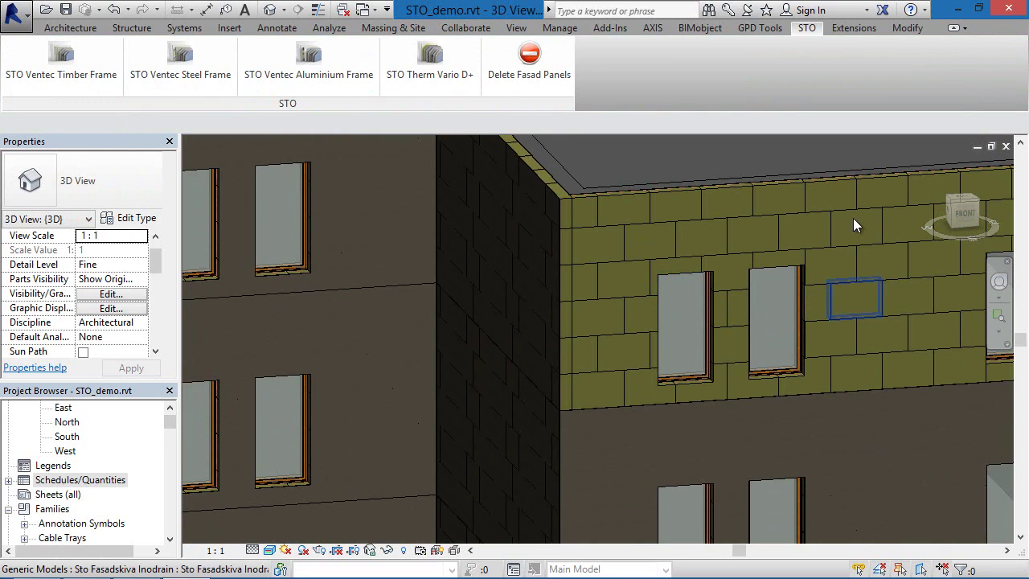
middle_click_drag(892, 415, 762, 353)
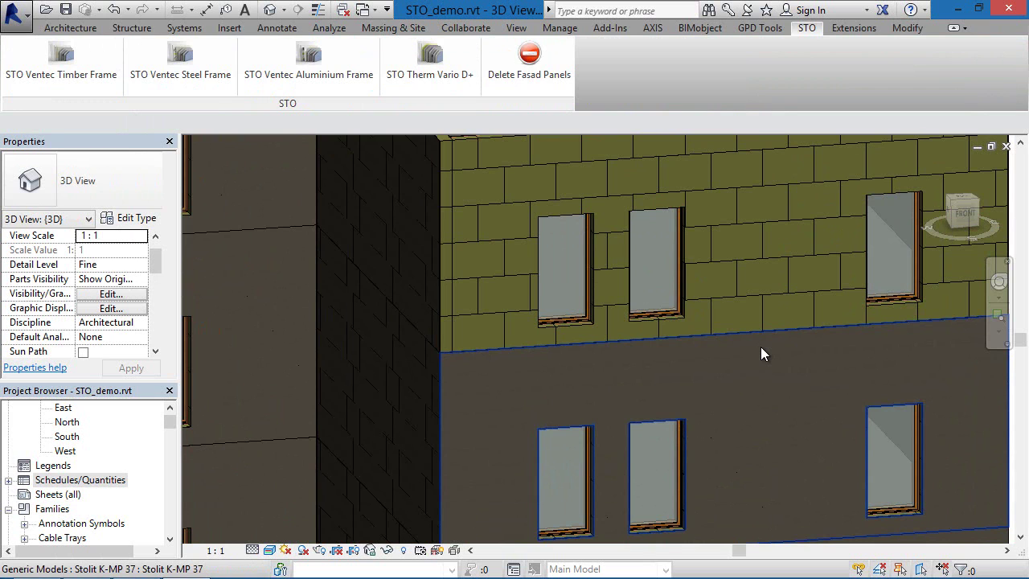
left_click(761, 354)
key("Delete")
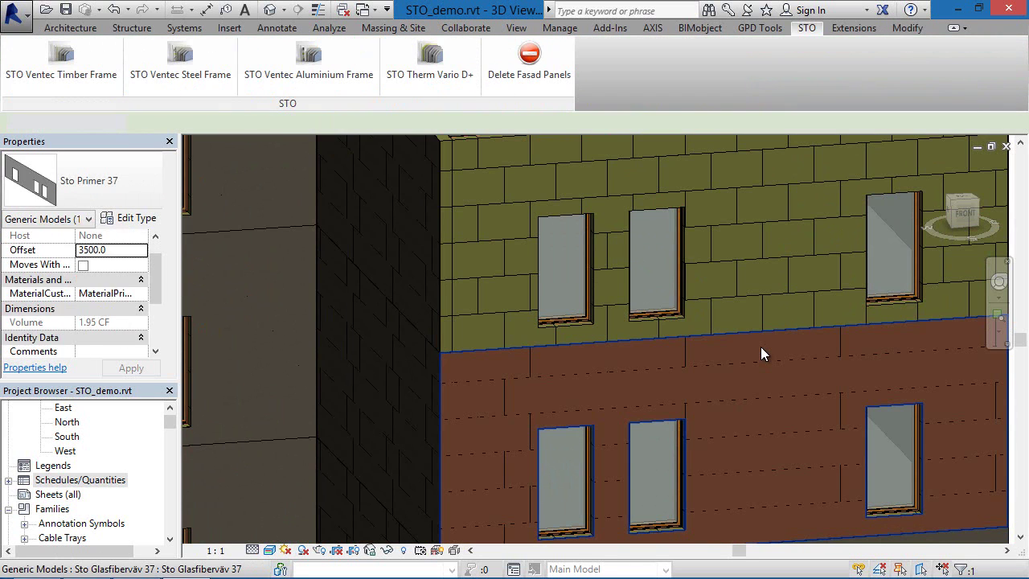
left_click(761, 347)
key("Delete")
left_click(760, 347)
key("Delete")
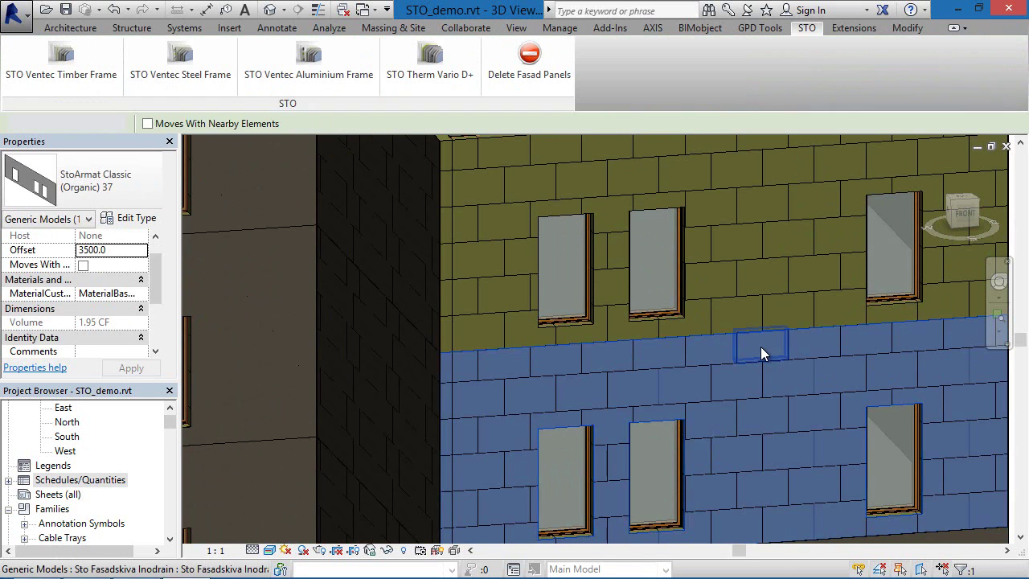
key("Delete")
- Delete the Stolit K-MP, primer, Sto Glasfiberväv and StoArmat layers from the end wall's ground-storey facade
scroll(761, 346, "down", 4)
left_click(743, 413)
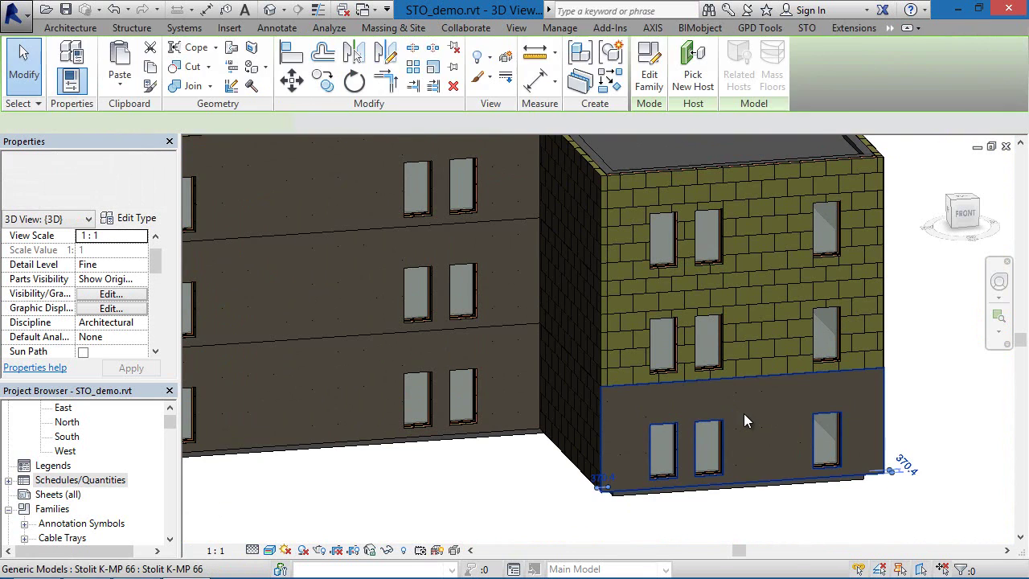
key("Delete")
left_click(743, 413)
key("Delete")
left_click(743, 413)
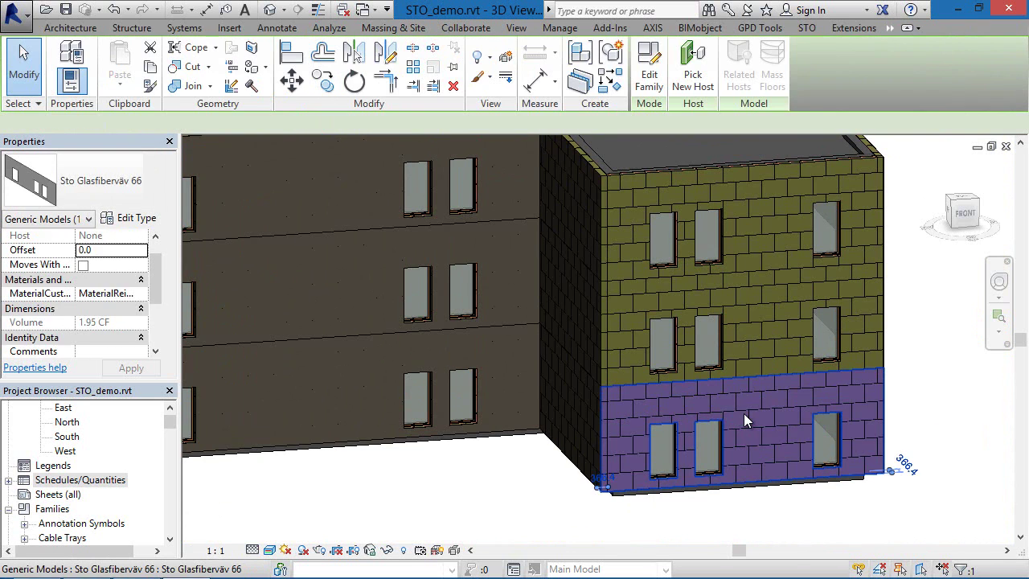
key("Delete")
left_click(743, 413)
key("Delete")
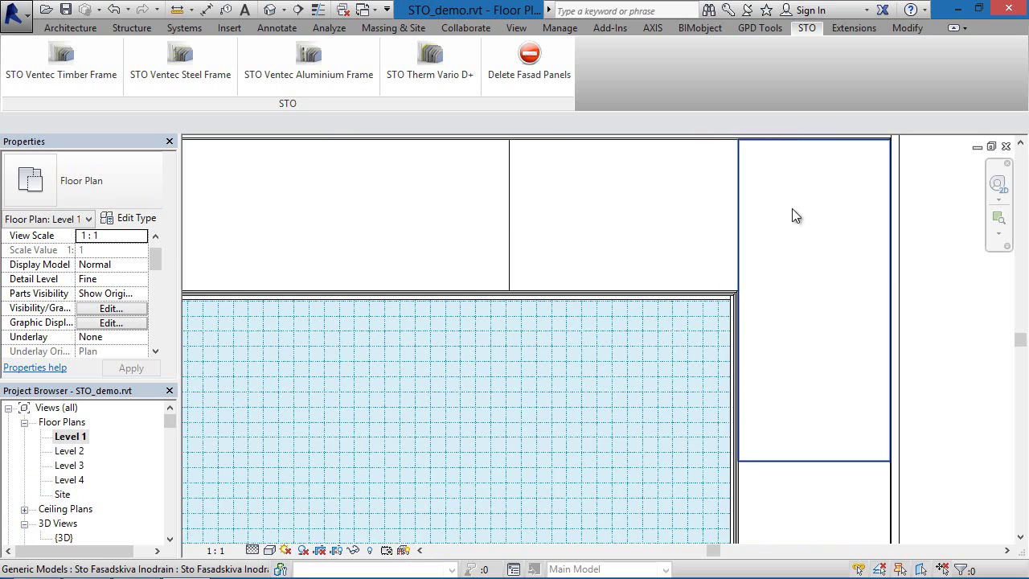
- Examine the facade layers at the outer building corner and the overall cladding outline in the Level 1 floor plan
middle_click_drag(792, 215, 742, 348)
scroll(631, 477, "up", 5)
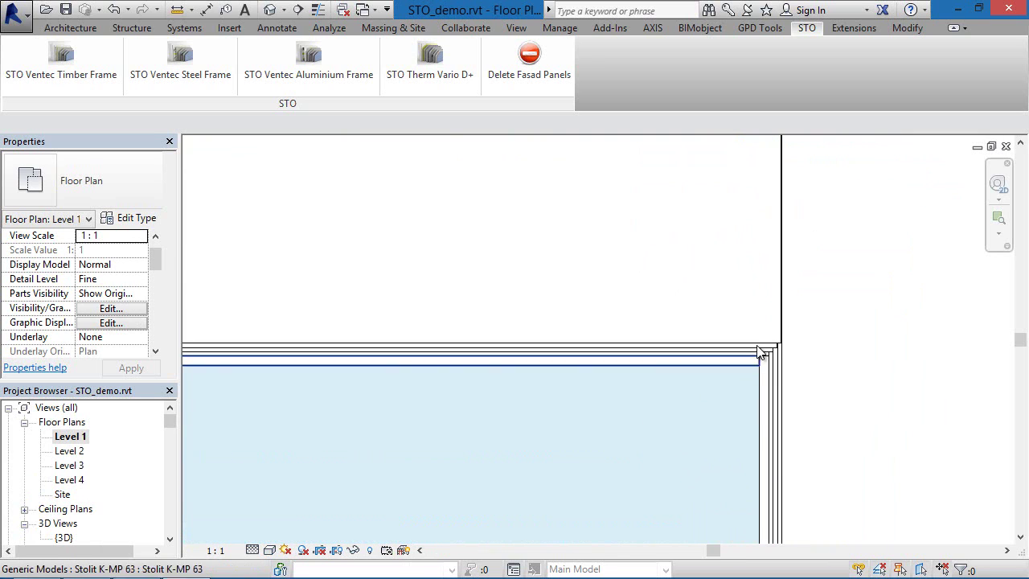
scroll(734, 411, "down", 10)
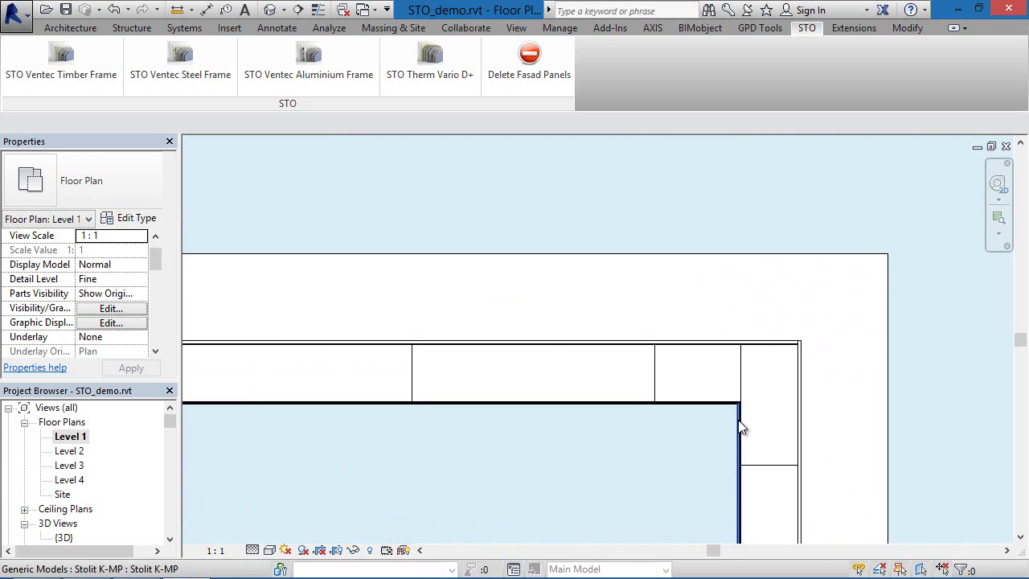
middle_click_drag(737, 419, 686, 248)
scroll(687, 265, "down", 5)
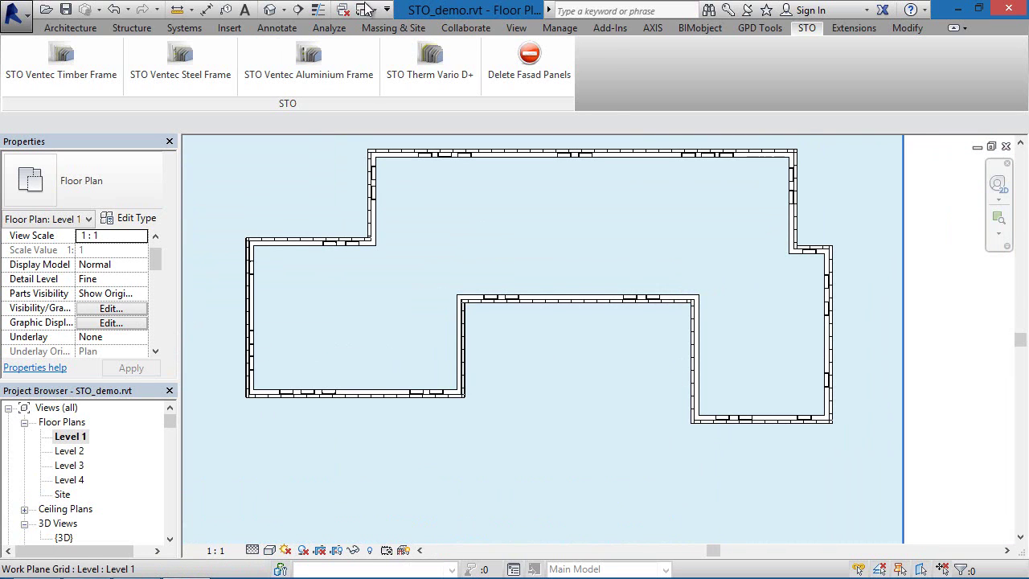
- Return to the 3D view and examine the insulation corner joint and the exposed insulation boards on the end wall
left_click(271, 11)
scroll(709, 371, "up", 4)
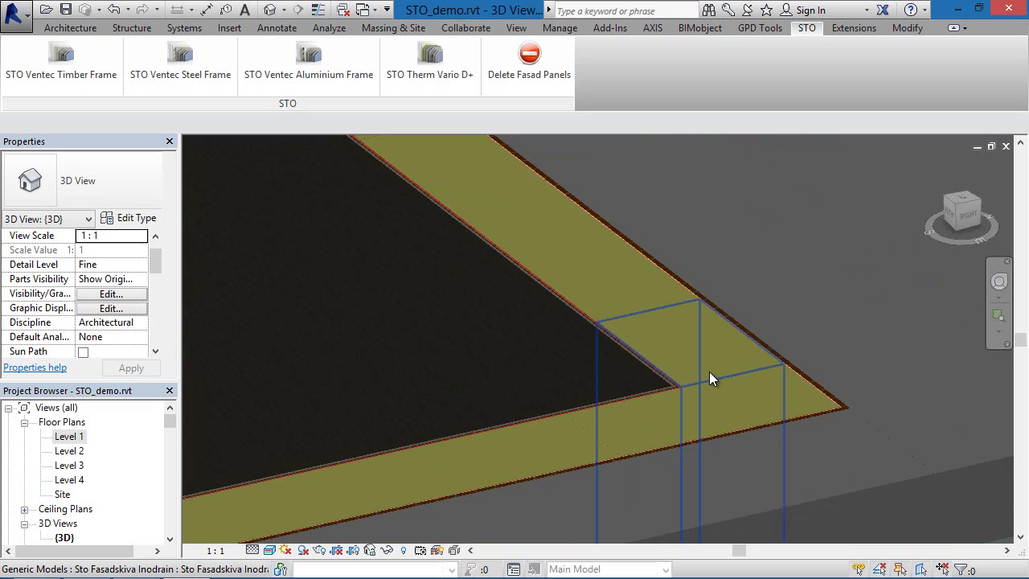
middle_click_drag(675, 398, 793, 143, "shift")
scroll(593, 369, "down", 2)
middle_click_drag(408, 450, 407, 319)
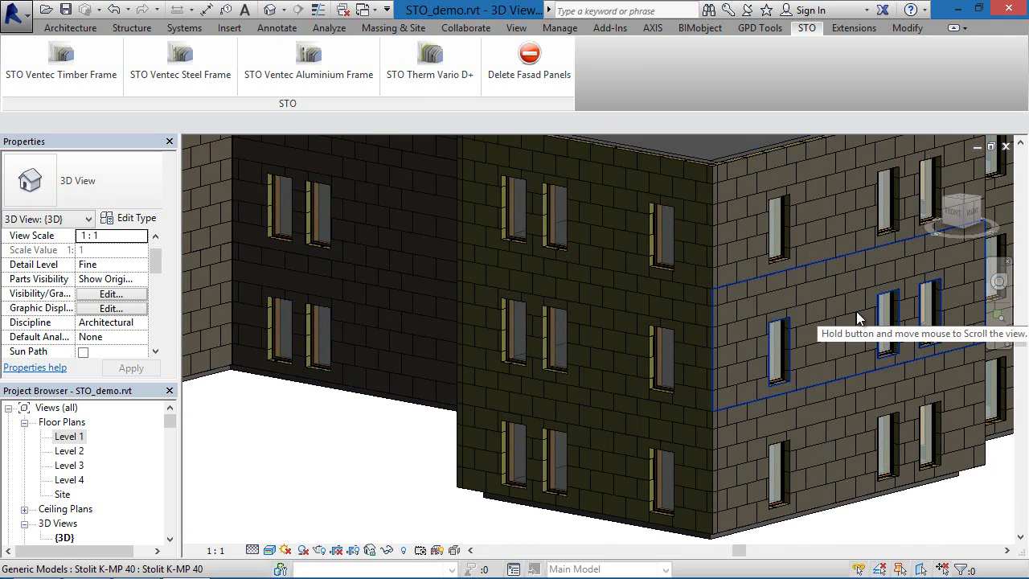